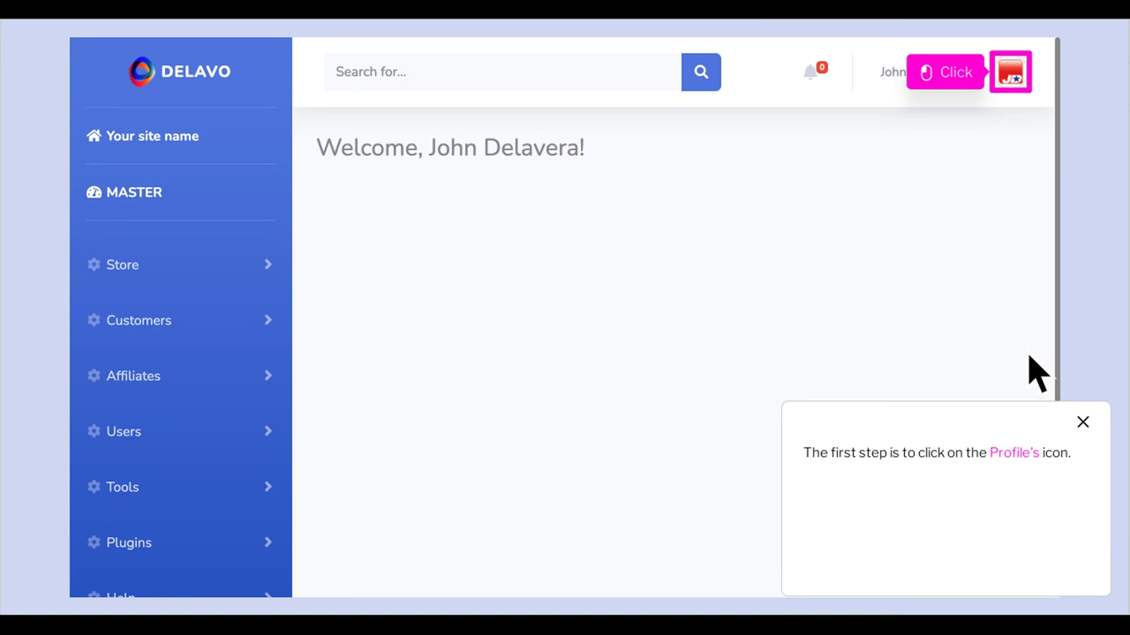
Open Merchant's settings from the profile avatar menu at the top right
left_click(1032, 83)
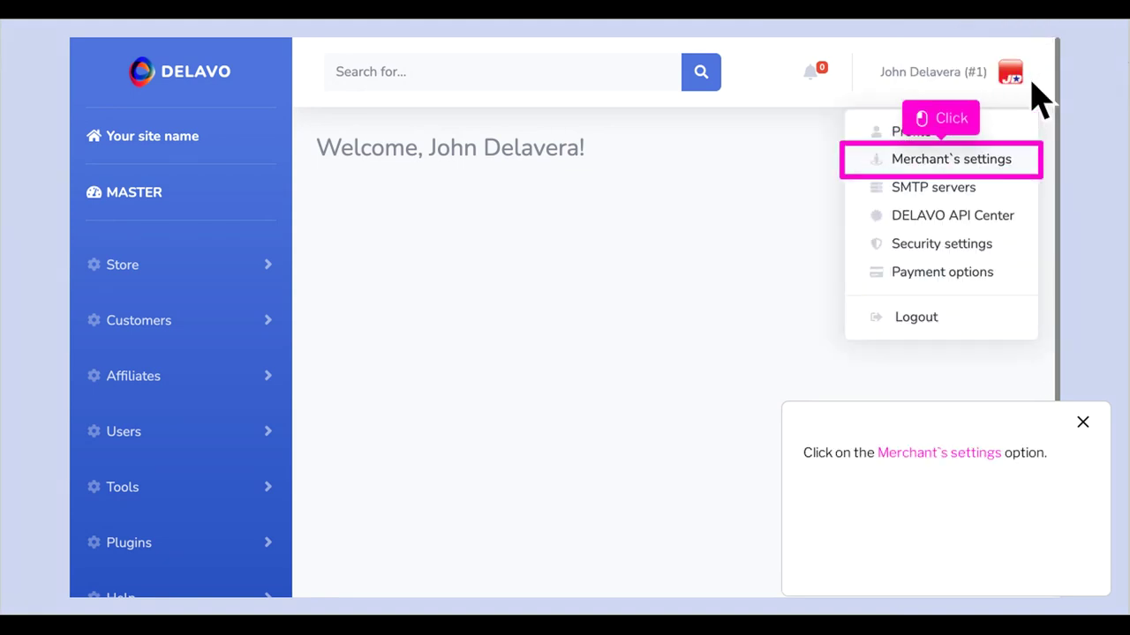
left_click(964, 173)
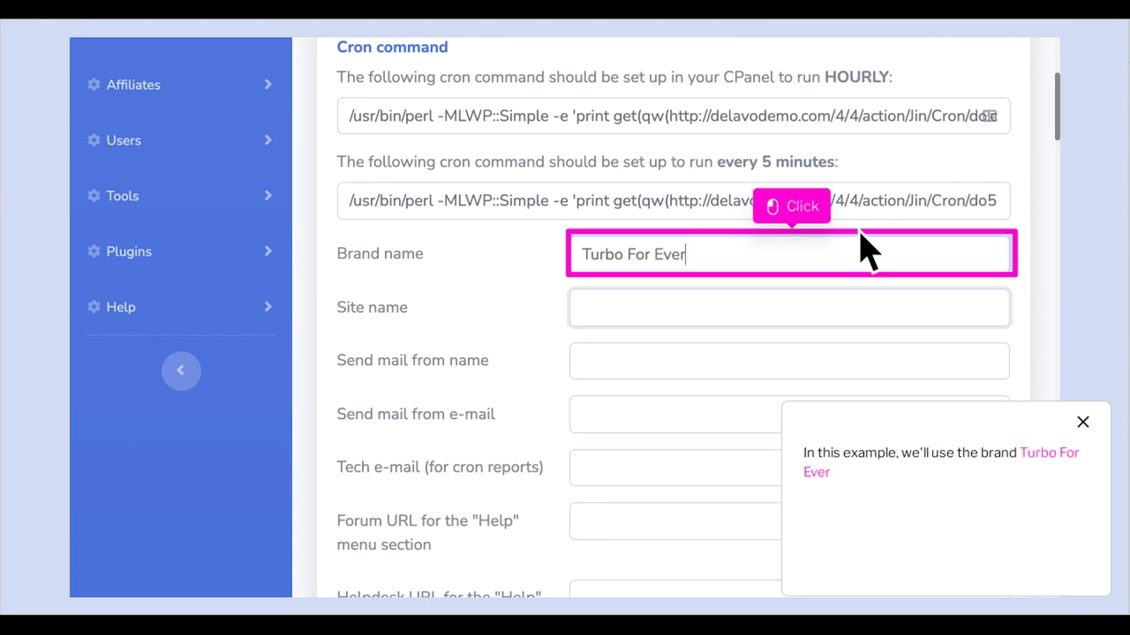
Enter brand 'Turbo For Ever' and site name 'Your Business' Best Friend', then save
left_click(813, 263)
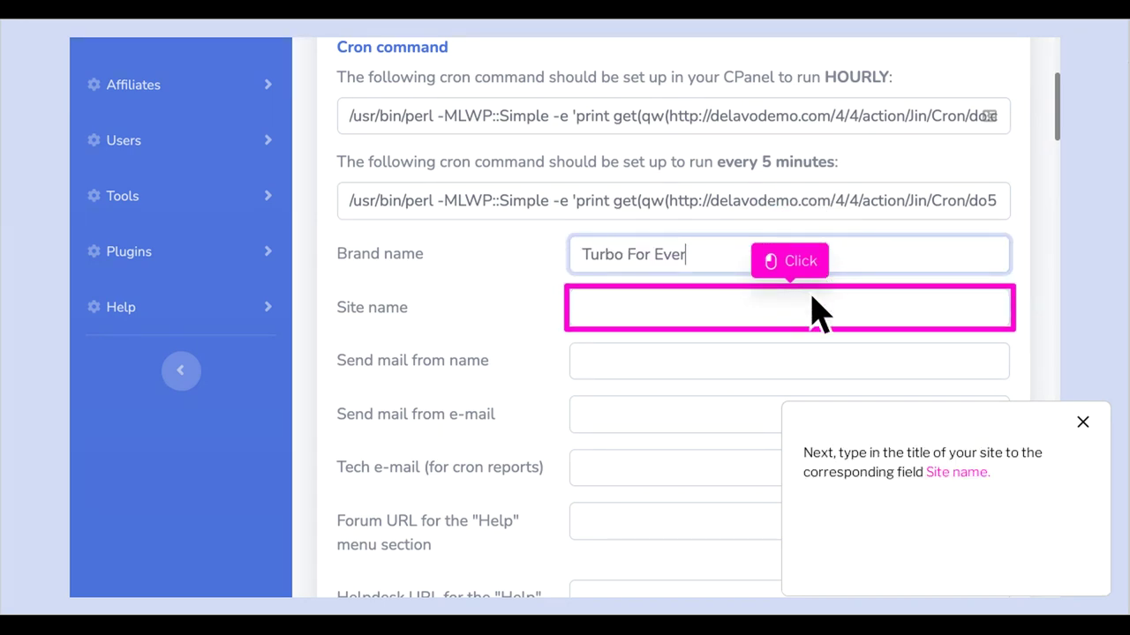
left_click(811, 320)
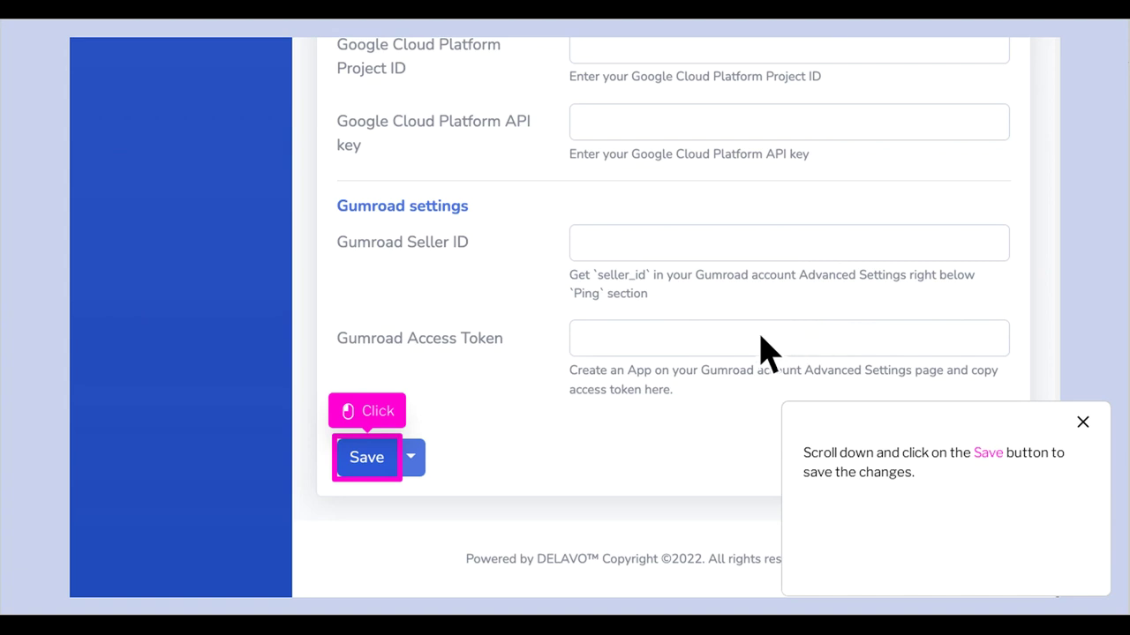
left_click(366, 457)
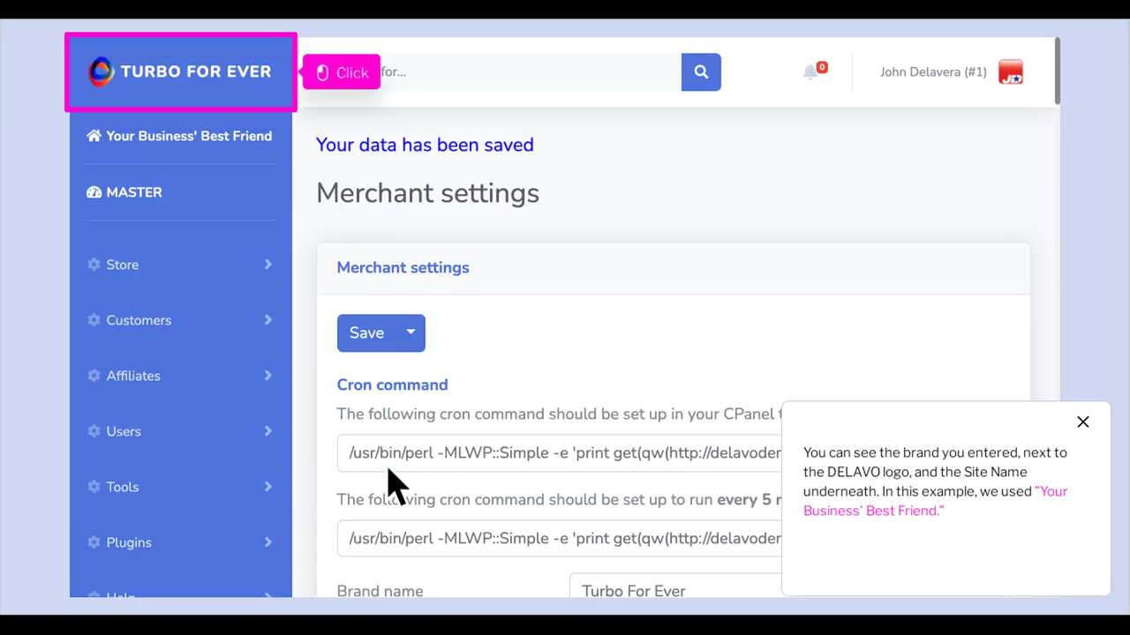
Return to the dashboard via the brand logo and reopen Merchant's settings from the avatar menu
left_click(201, 85)
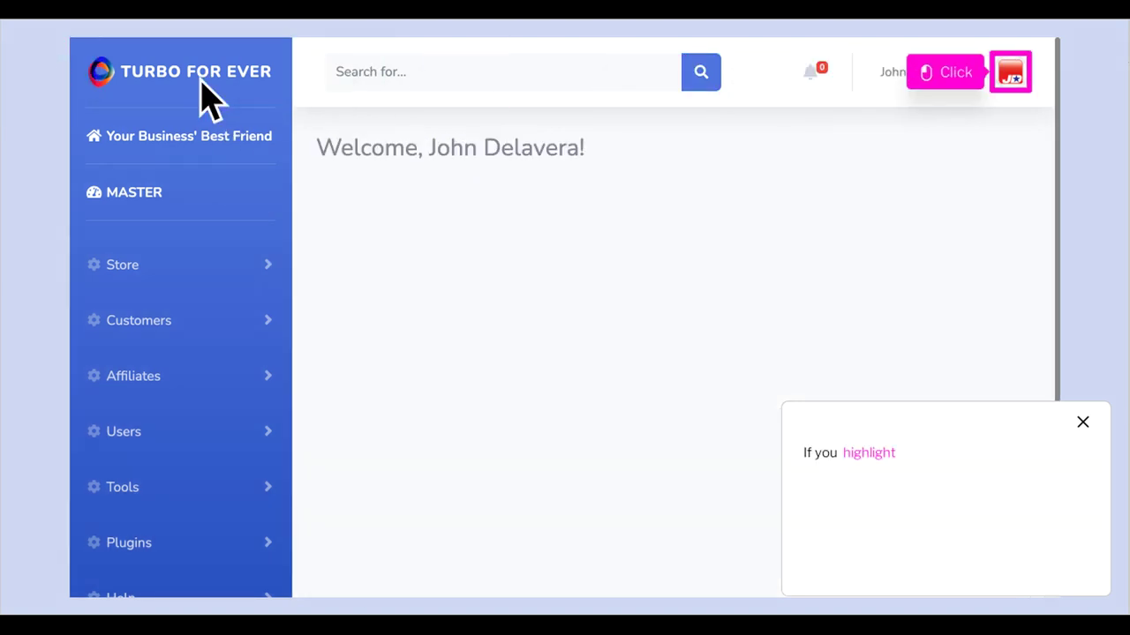
left_click(1031, 81)
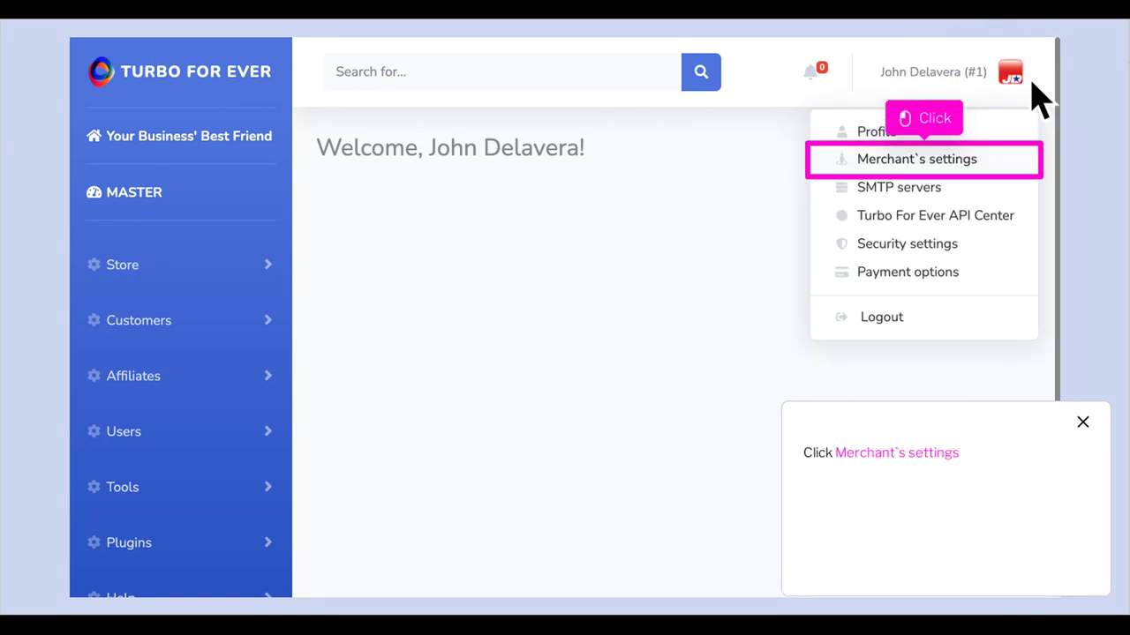
left_click(946, 173)
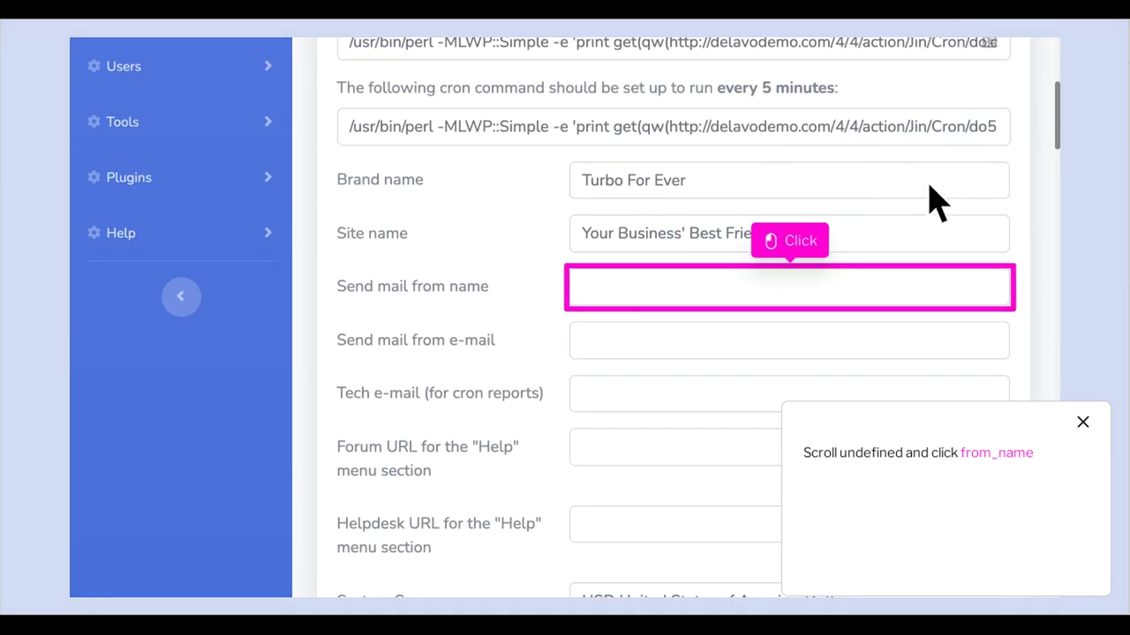
Cut the contact e-mail address out of the Send mail from name field
left_click(818, 315)
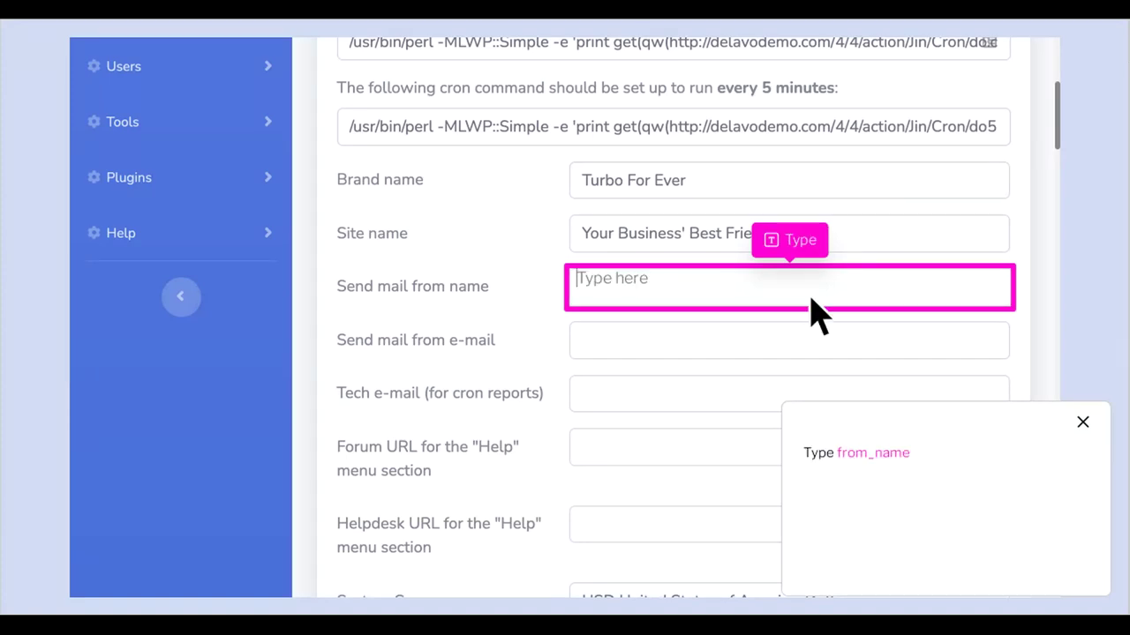
type("something")
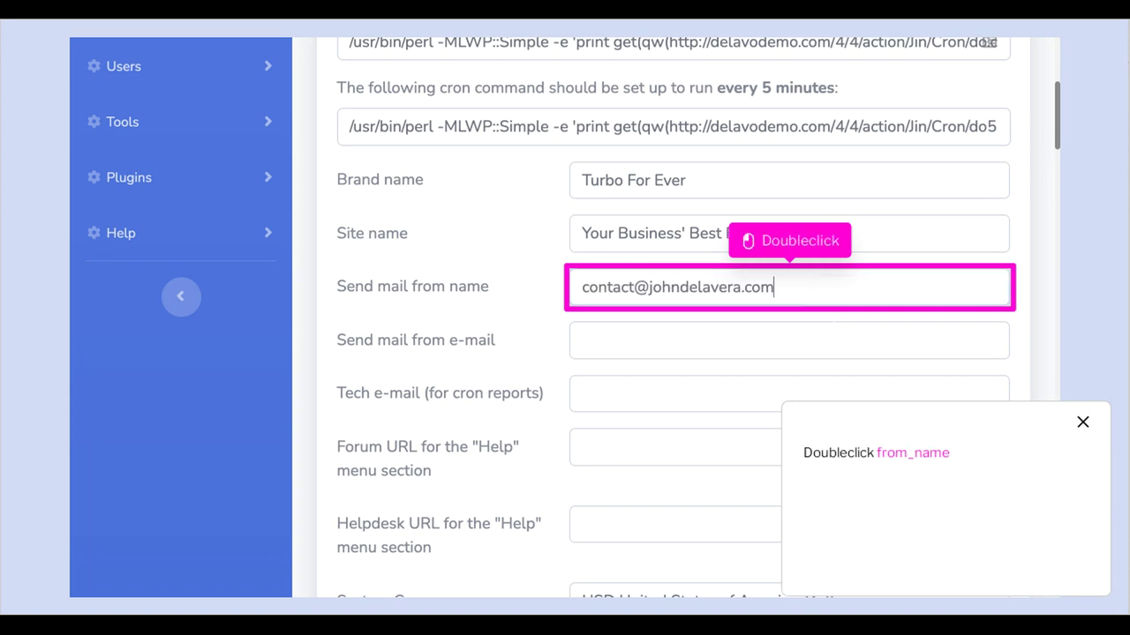
double_click(812, 298)
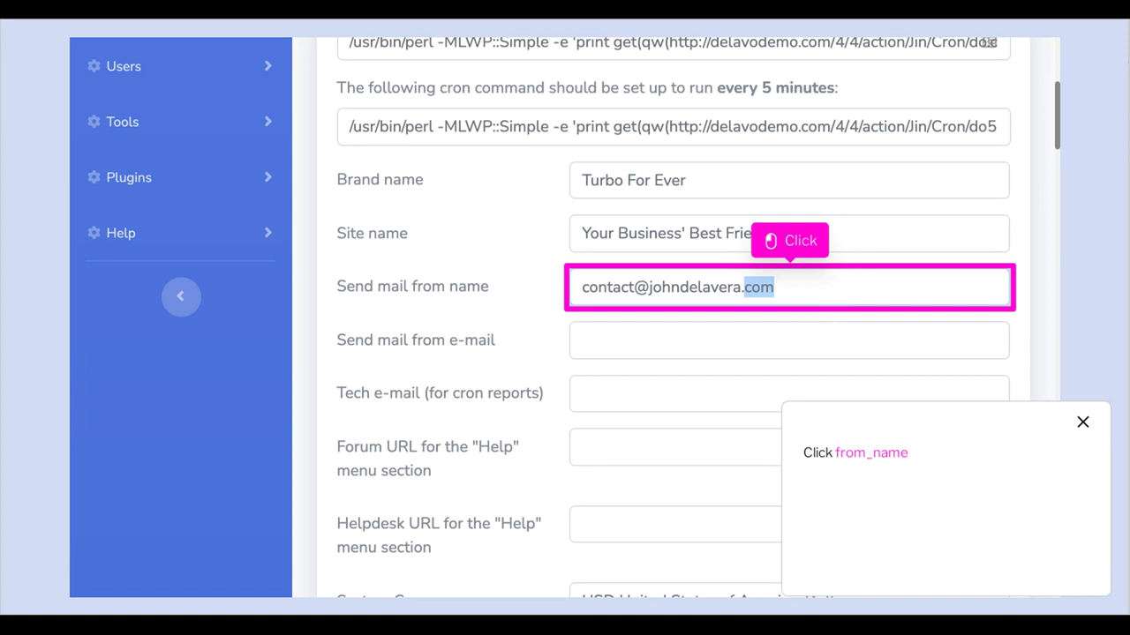
left_click(812, 298)
key("ctrl+x")
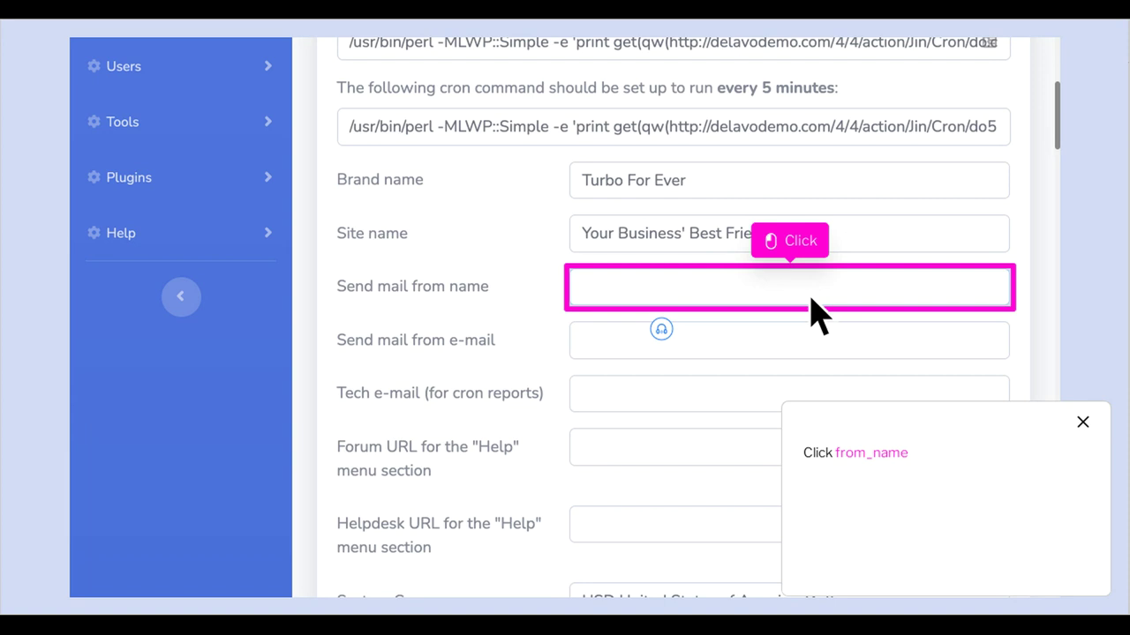
Enter the owner's full name as sender name and paste the address as sender e-mail
left_click(812, 291)
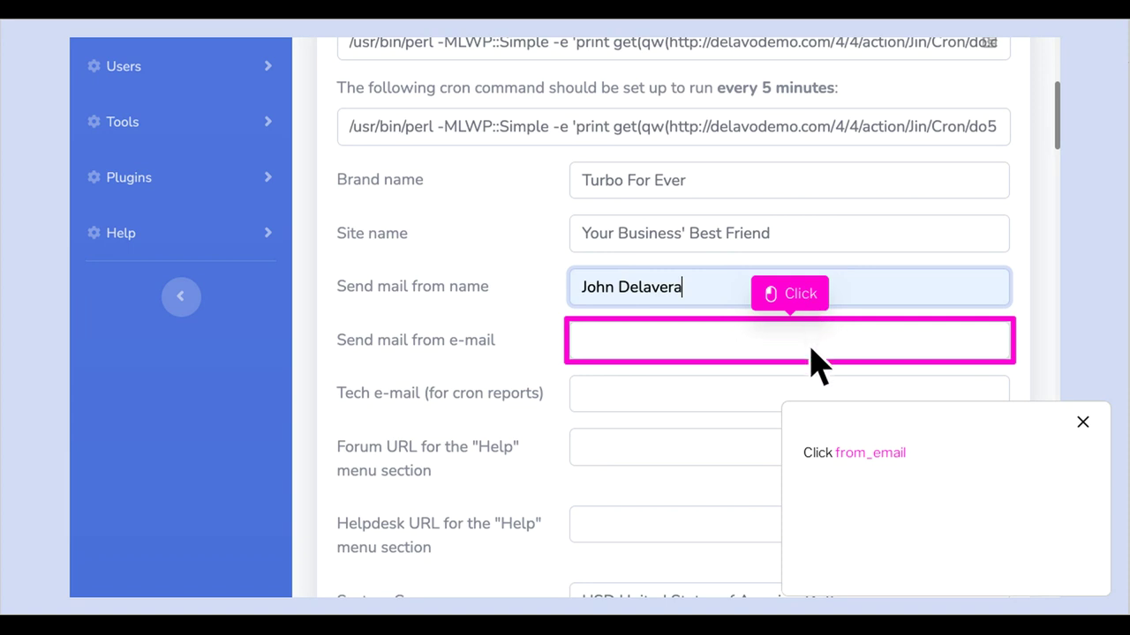
left_click(818, 344)
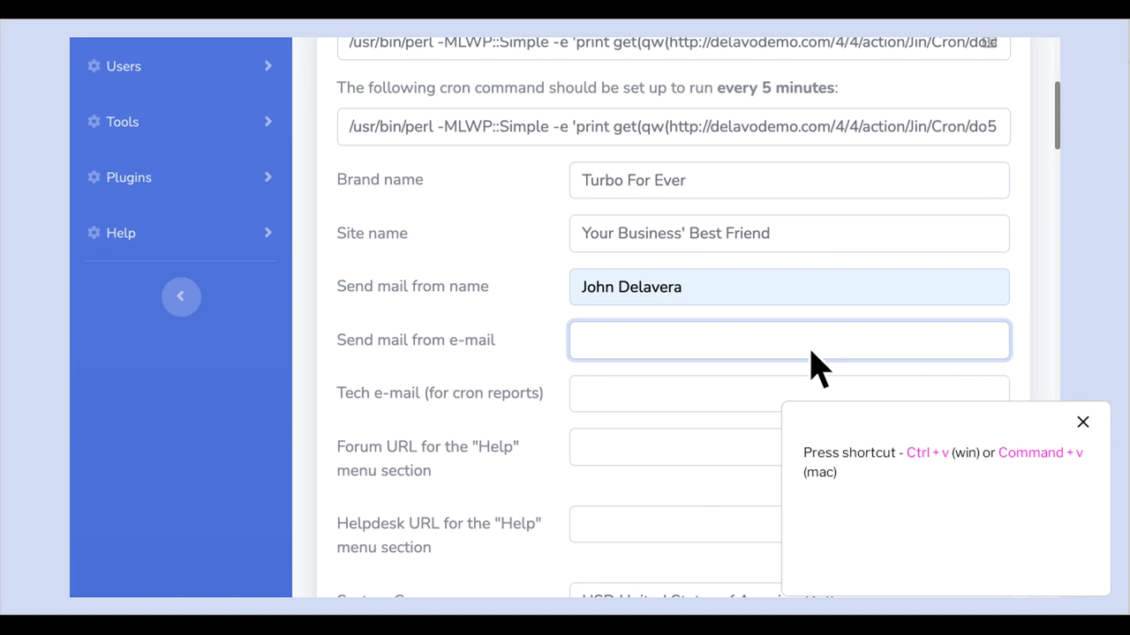
key("ctrl+v")
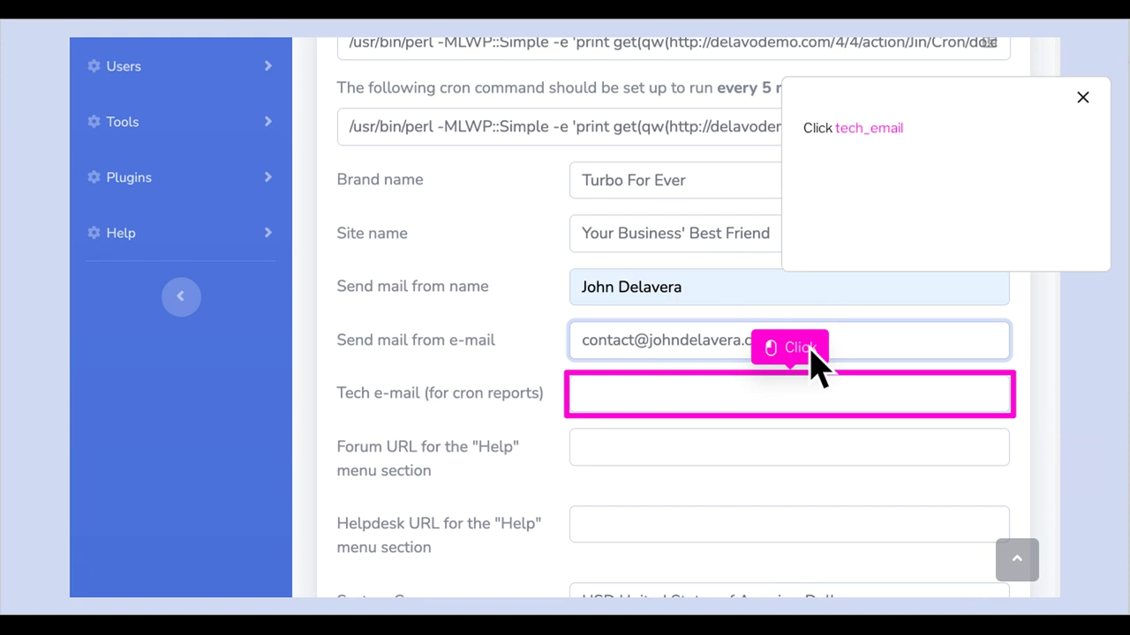
left_click(816, 415)
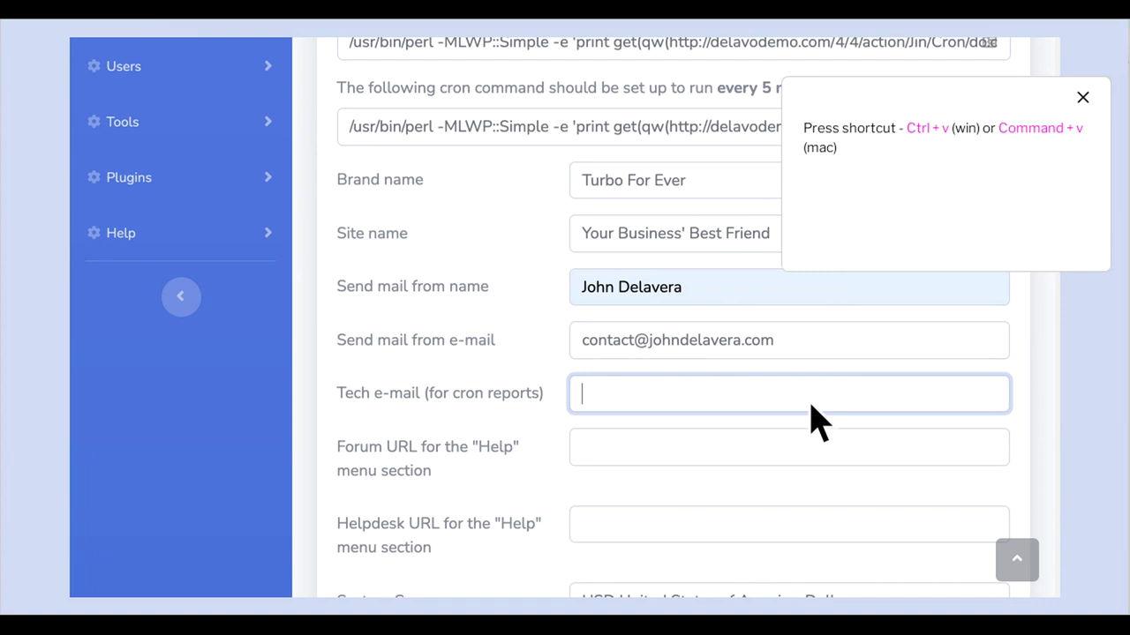
key("ctrl+v")
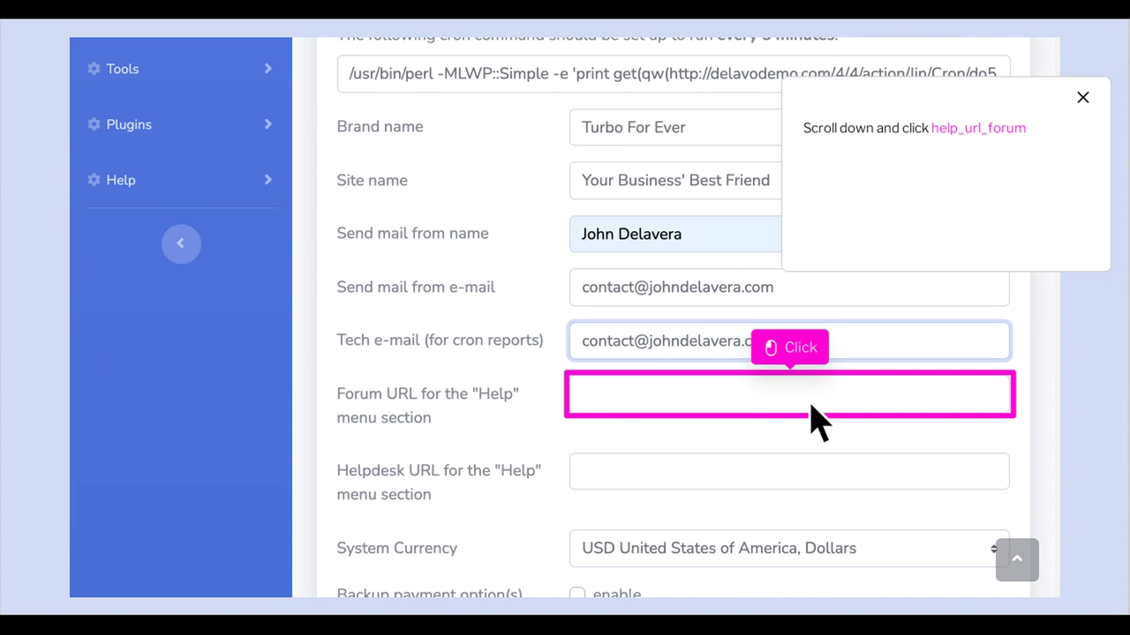
left_click(810, 402)
key("ctrl+v")
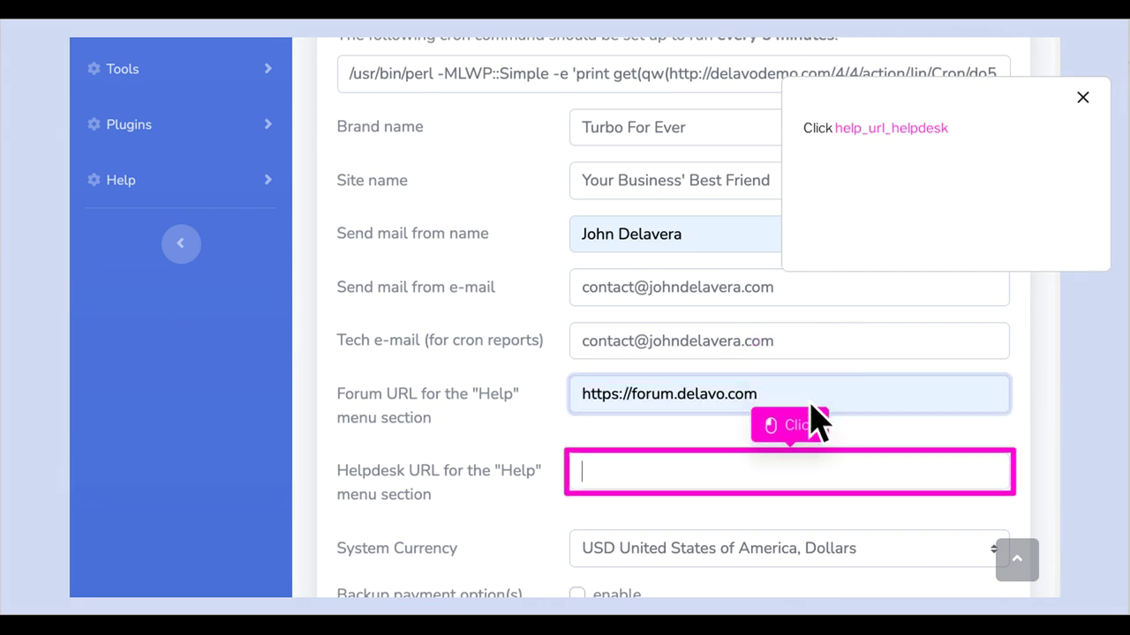
left_click(812, 483)
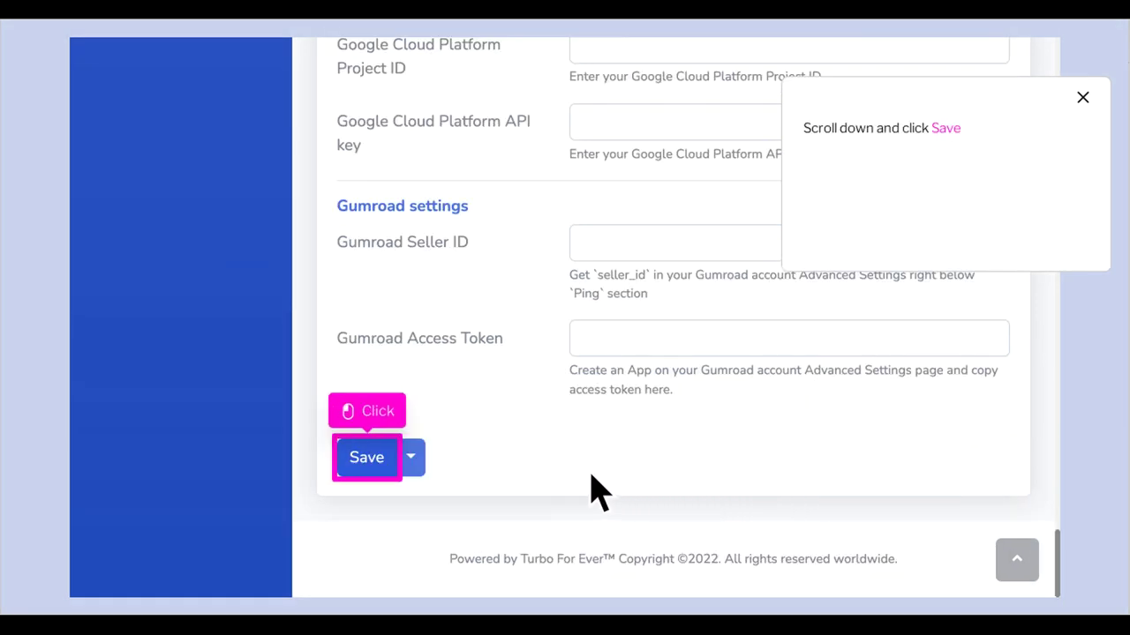
left_click(366, 457)
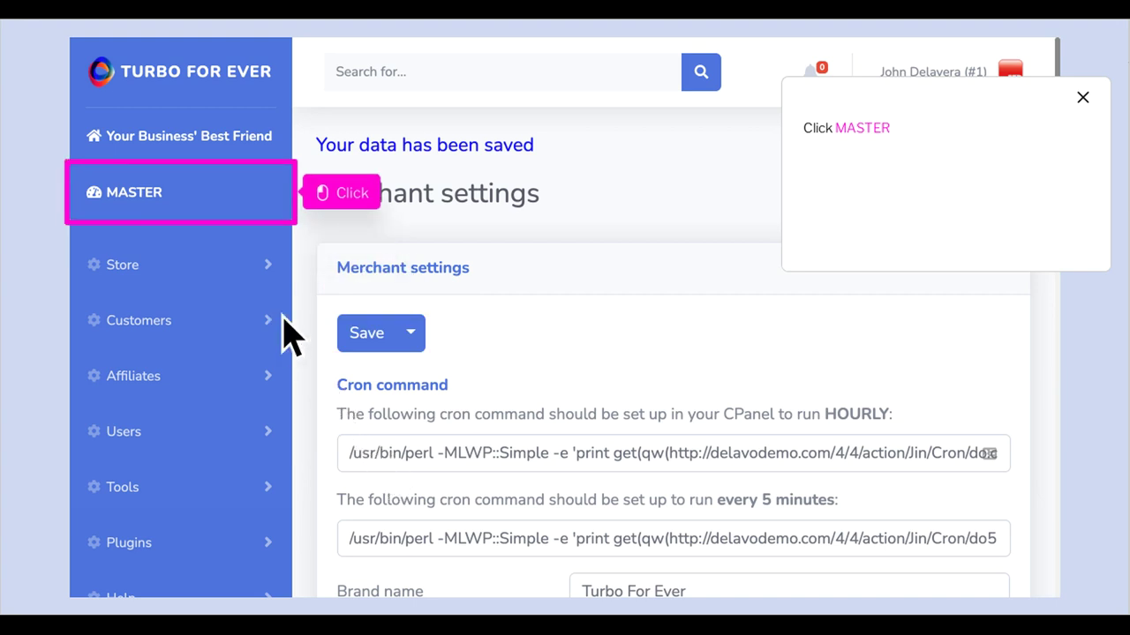
Switch to the member area, try the Forum and Helpdesk help links, then return to MASTER
left_click(208, 219)
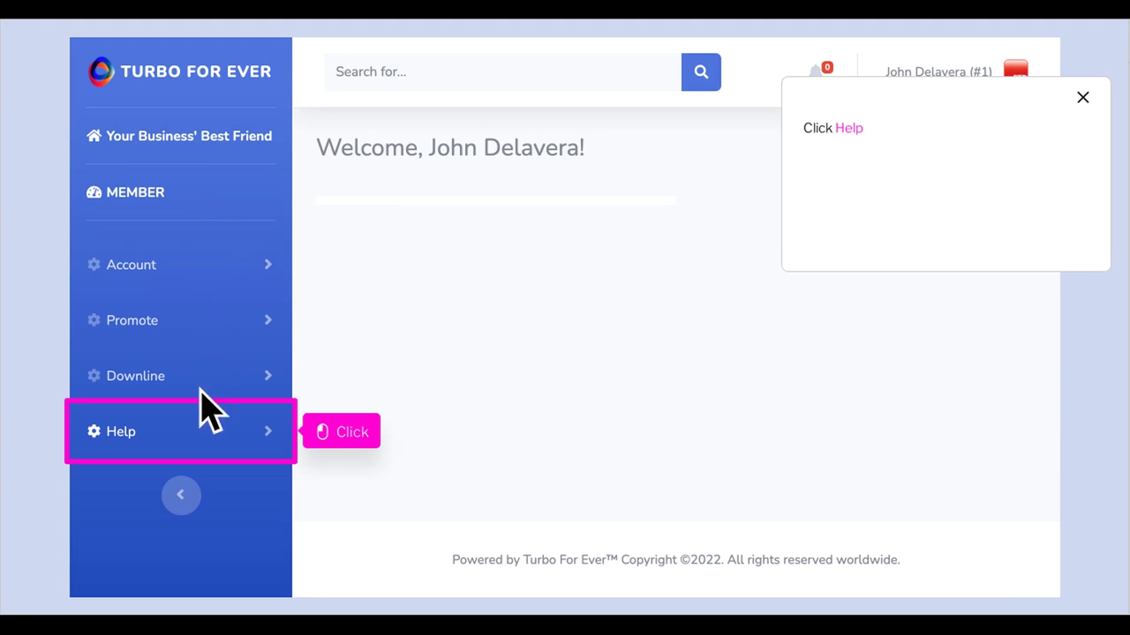
left_click(209, 454)
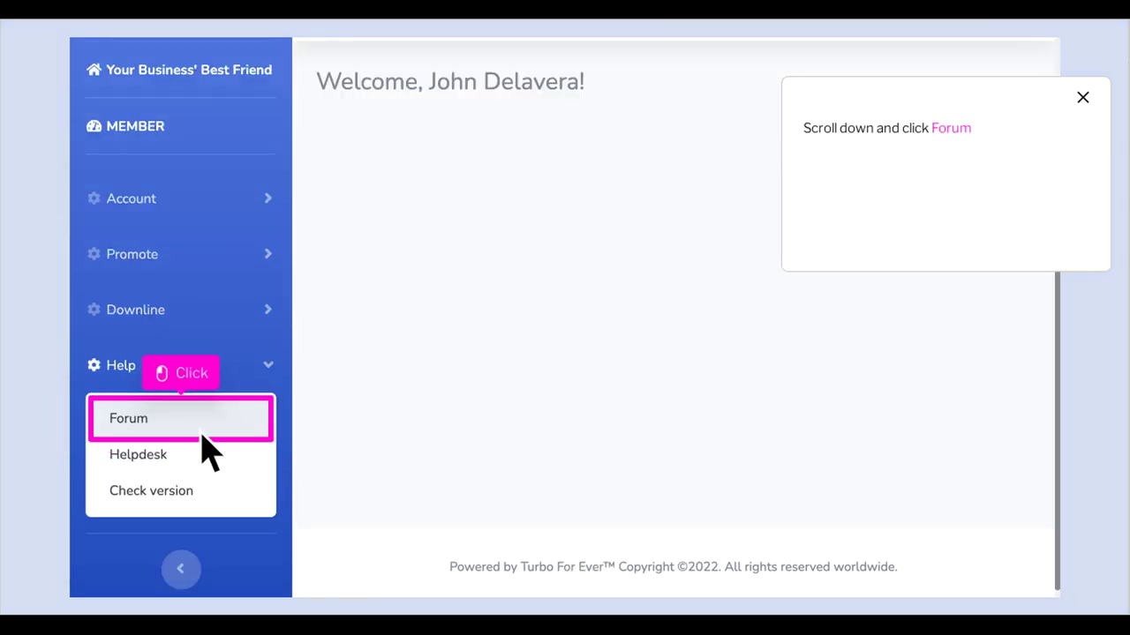
left_click(203, 432)
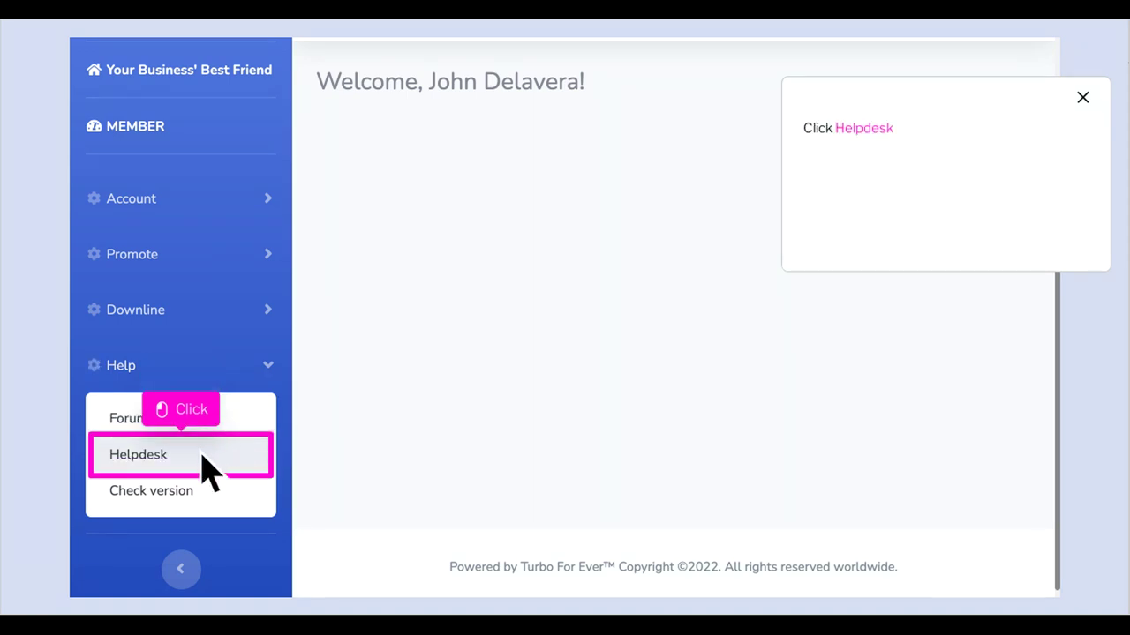
left_click(202, 466)
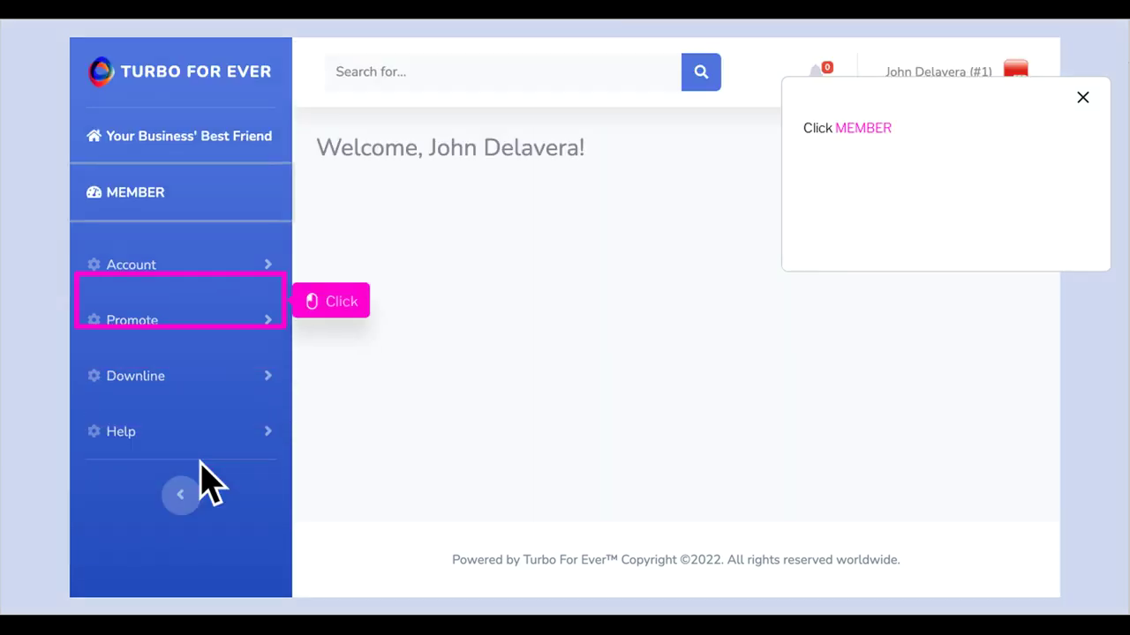
left_click(205, 216)
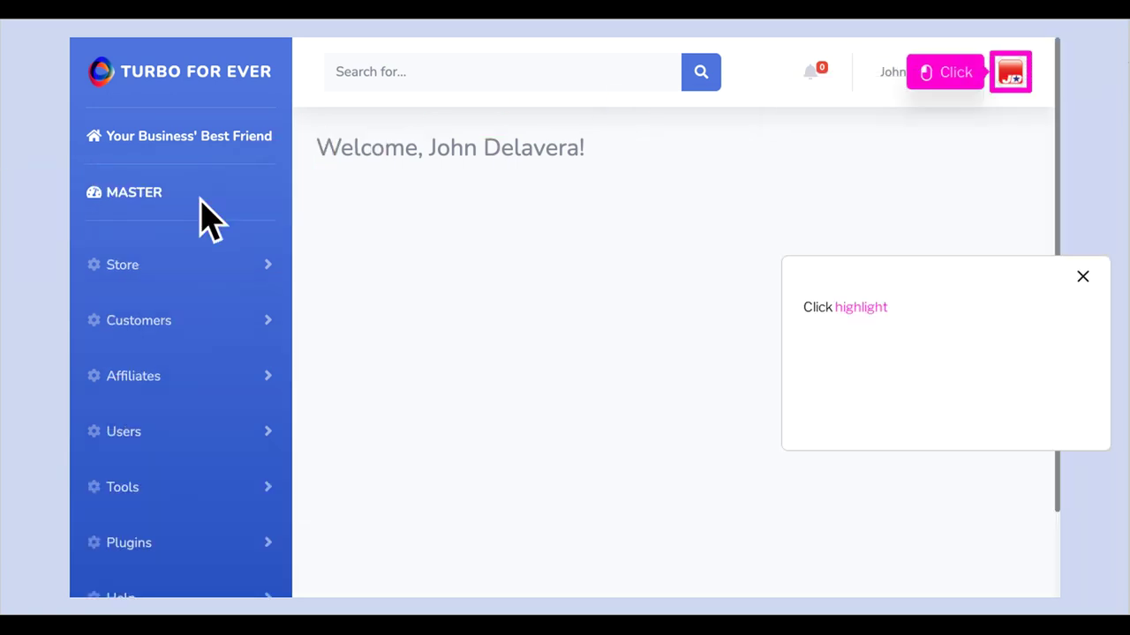
Reopen Merchant's settings from the avatar menu to reach the registration limit options
left_click(1030, 83)
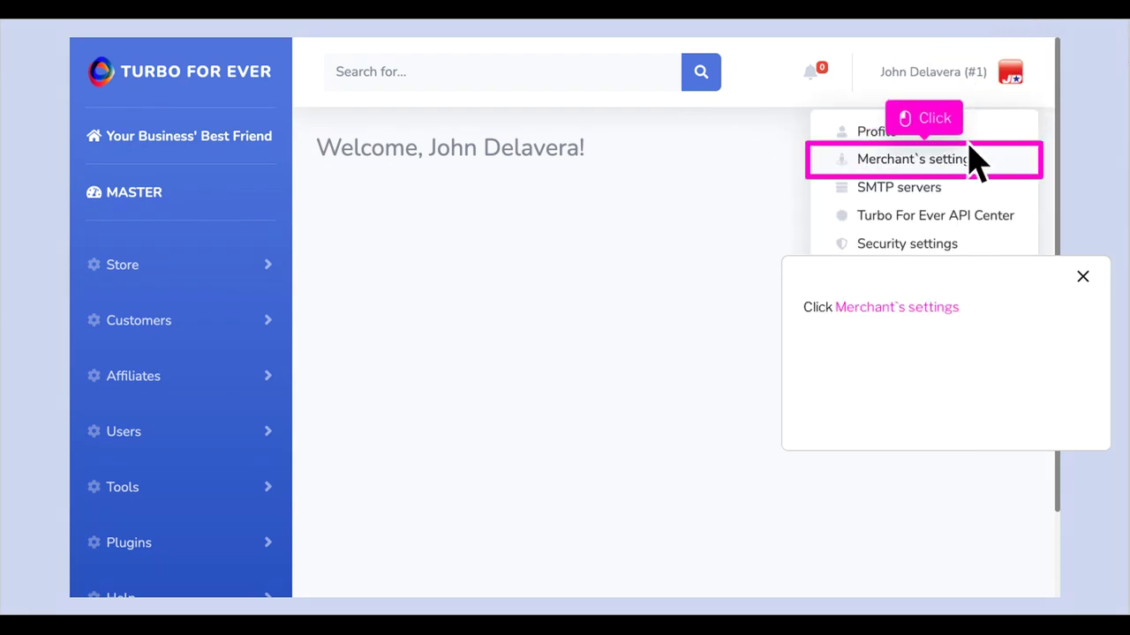
left_click(918, 160)
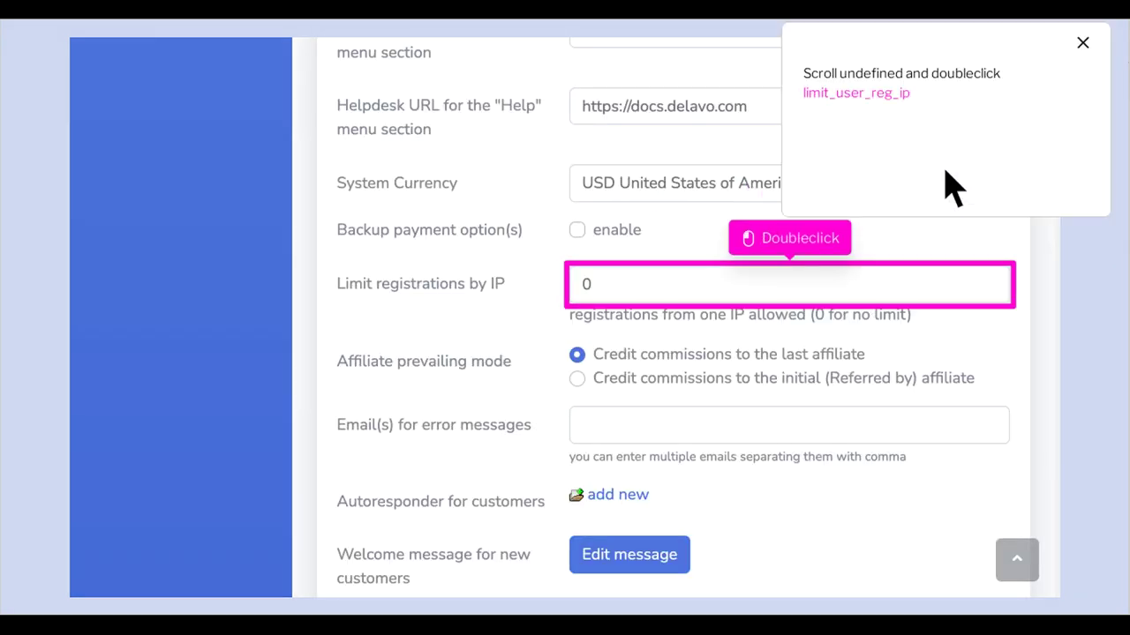
Set Limit registrations by IP to 10, keeping commissions credited to the last affiliate
double_click(810, 296)
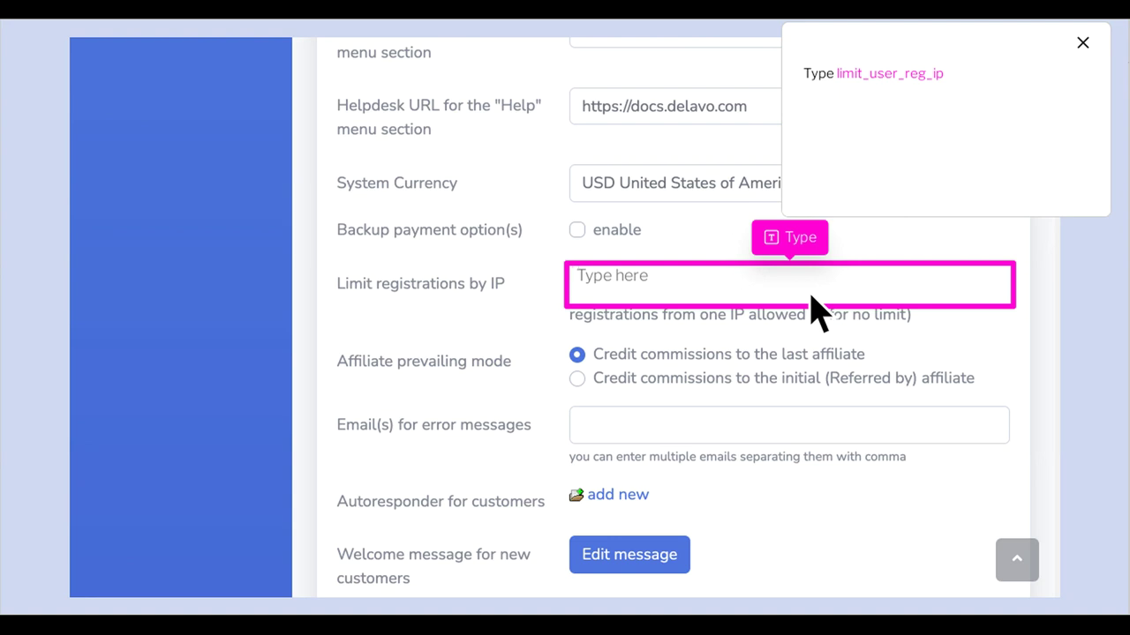
type("somethi")
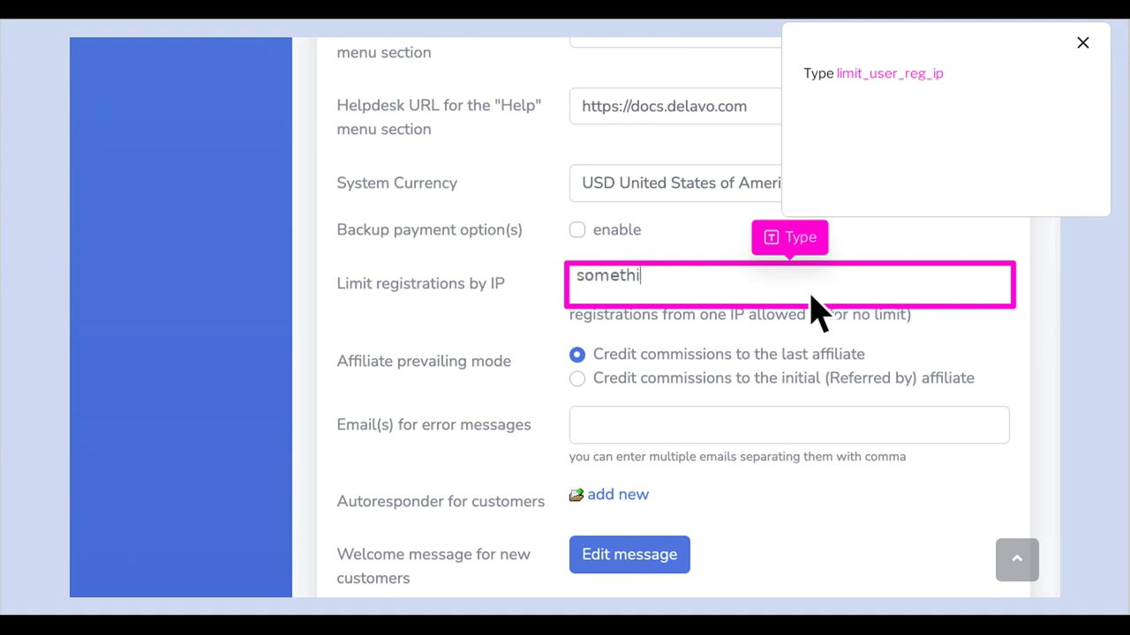
type("ng")
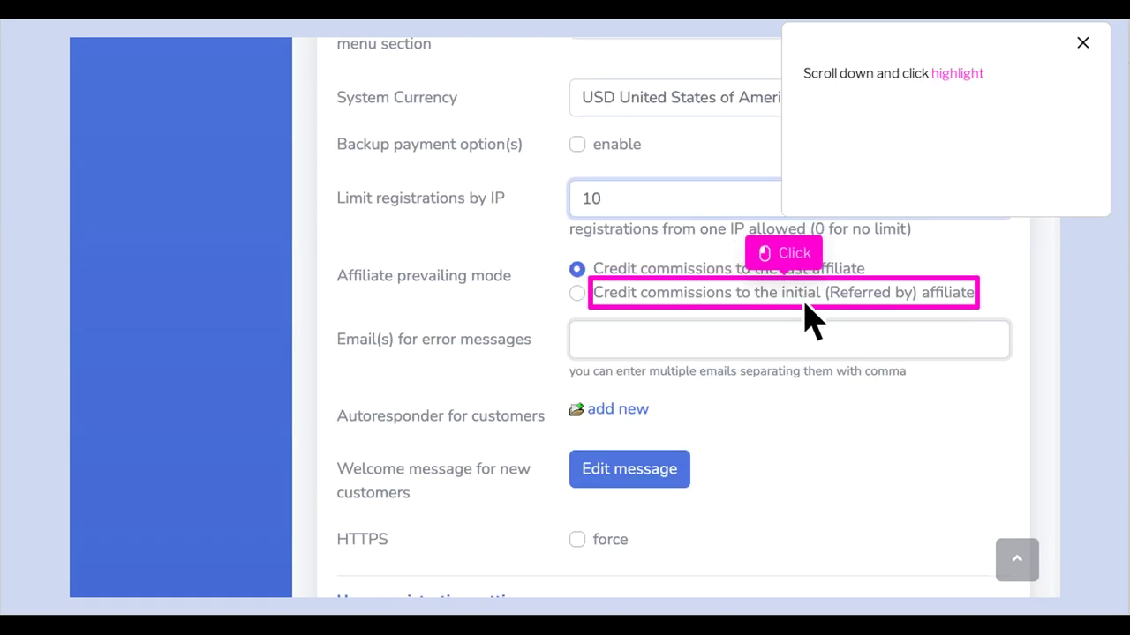
left_click(805, 300)
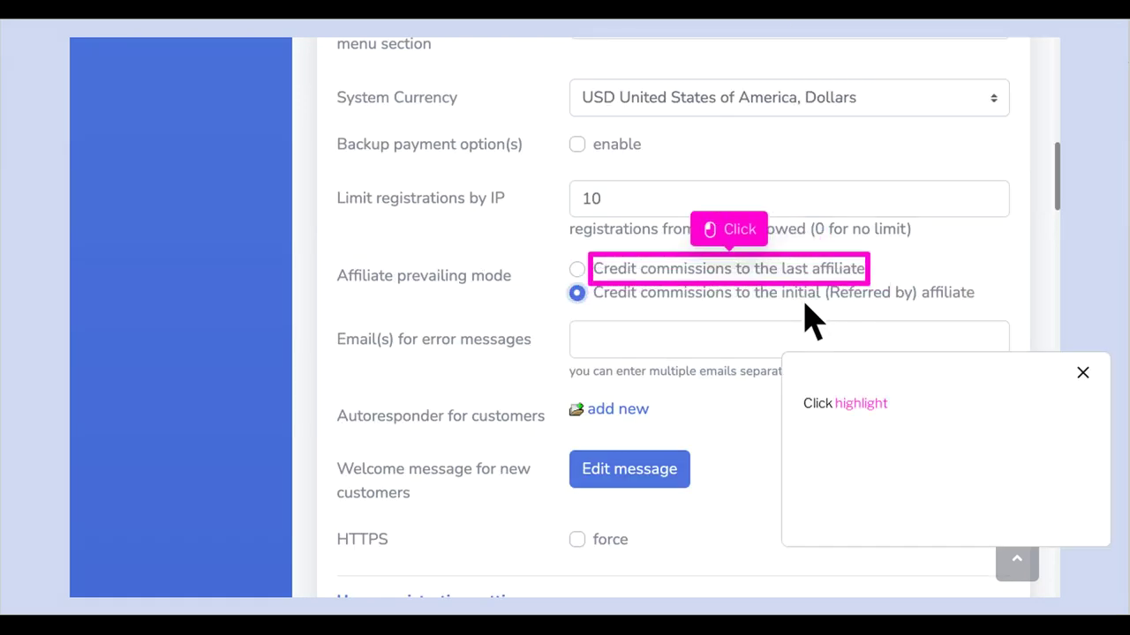
left_click(752, 282)
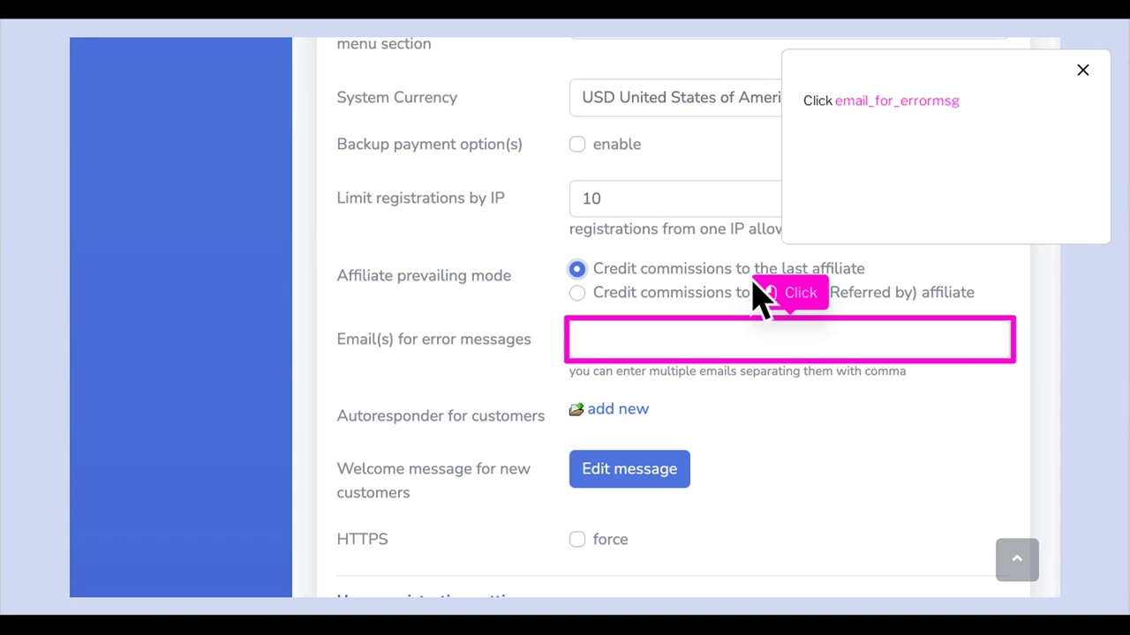
Enter the contact e-mail for error messages and check the empty Autoresponders list
left_click(812, 361)
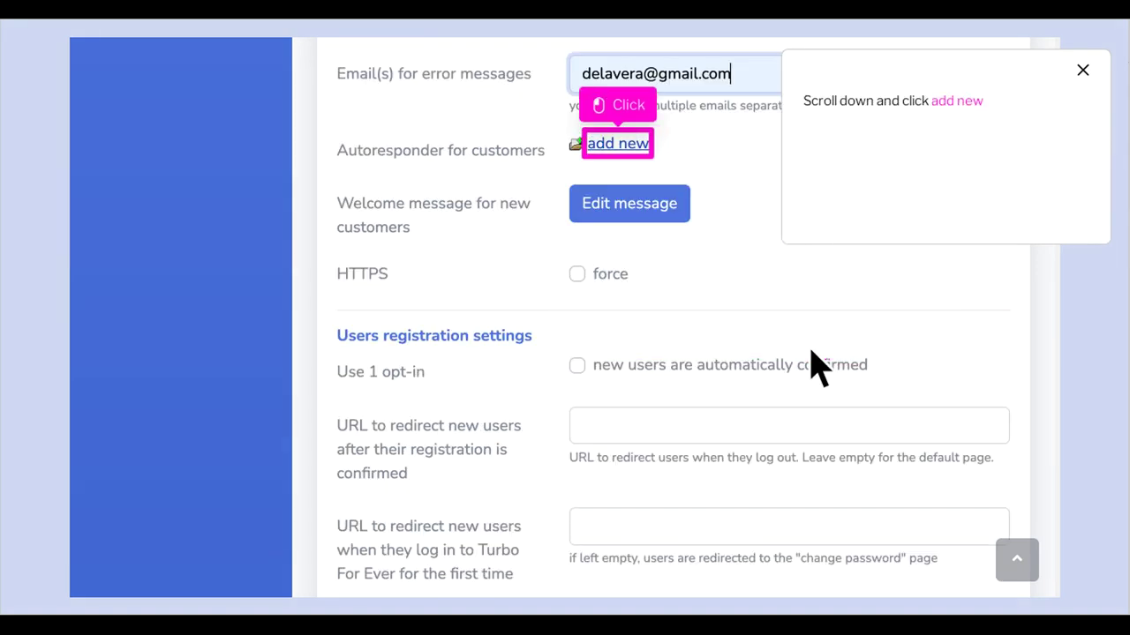
left_click(639, 152)
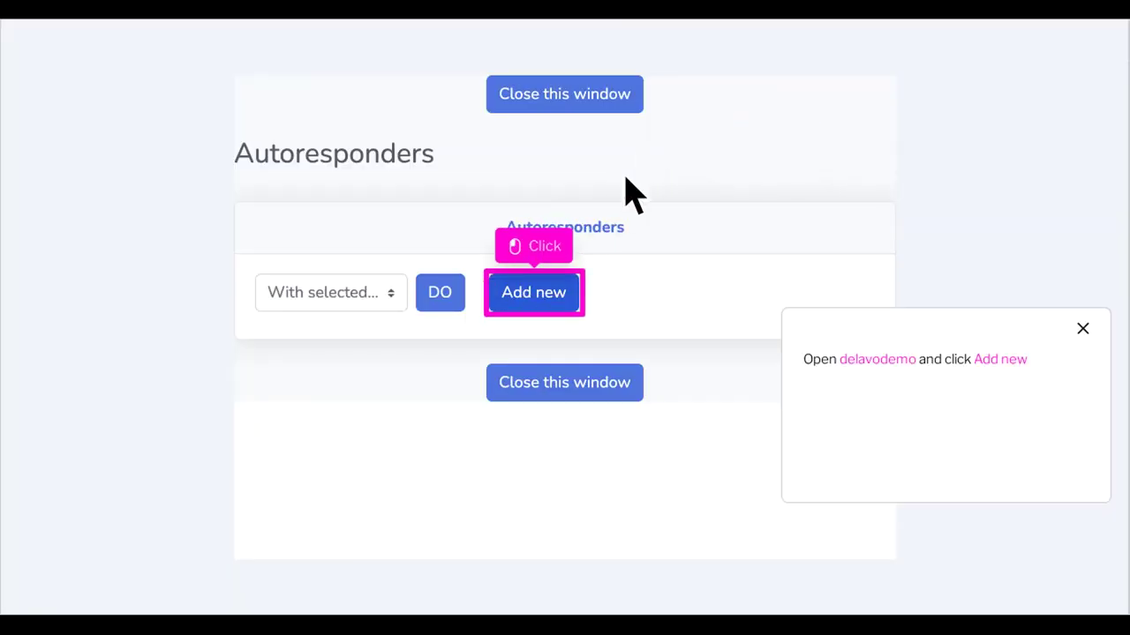
left_click(555, 303)
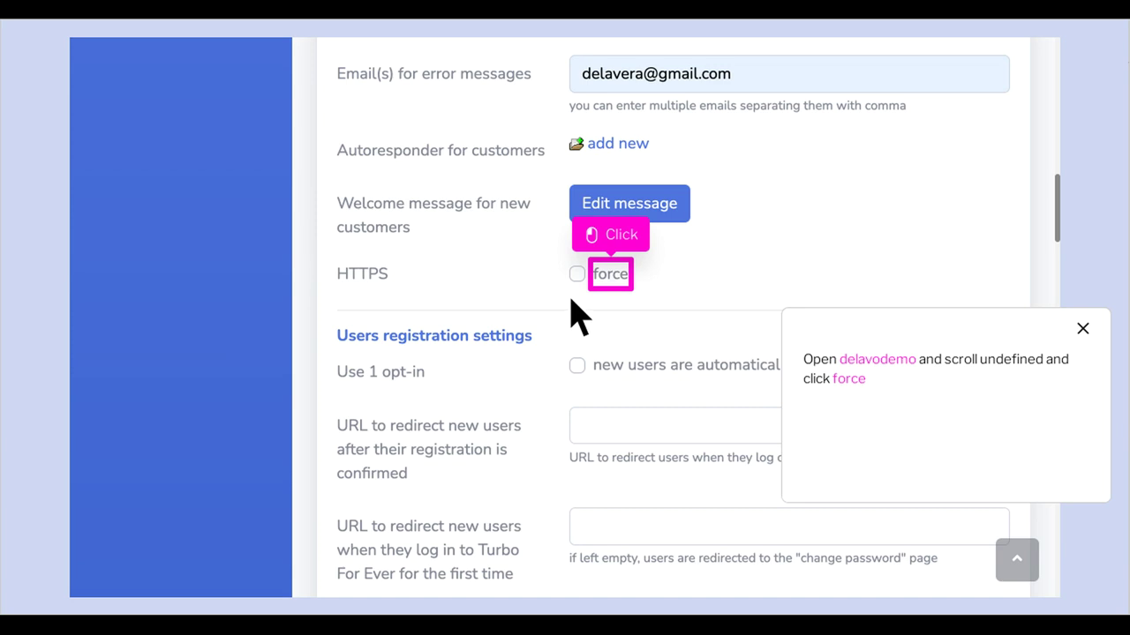
Force HTTPS, visit both redirect URL fields, and close the empty Memberships window
left_click(632, 285)
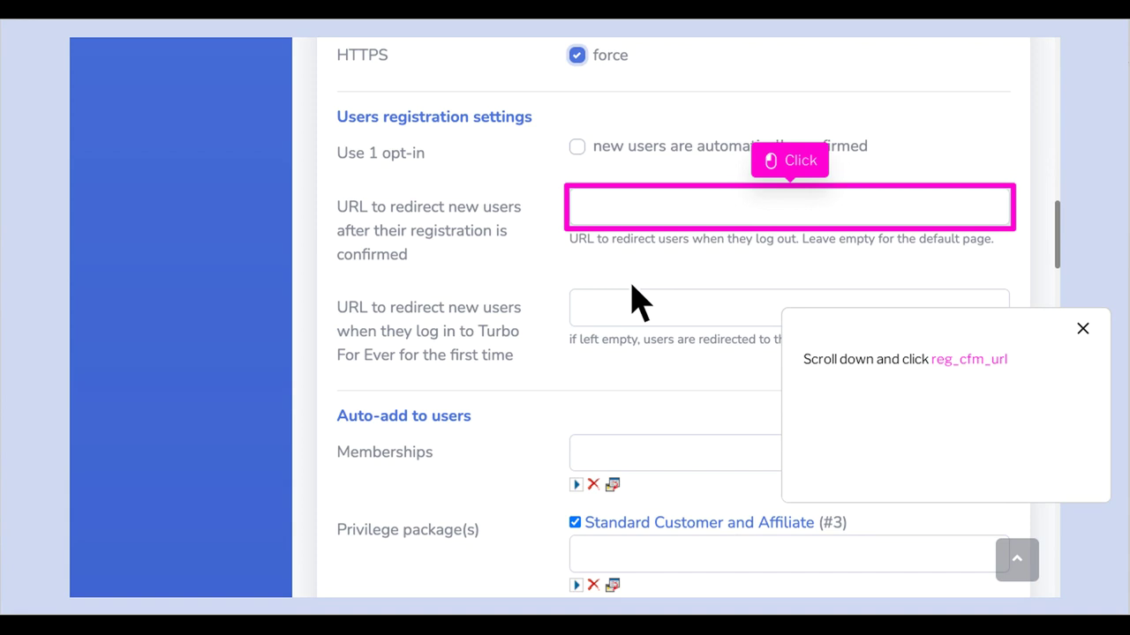
left_click(811, 217)
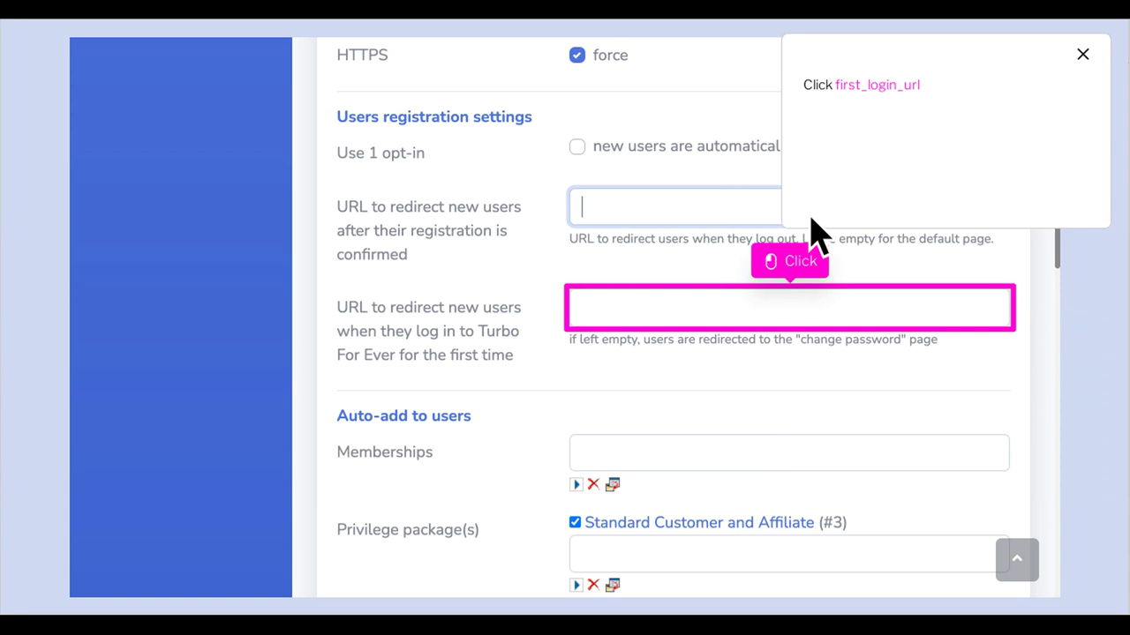
left_click(812, 319)
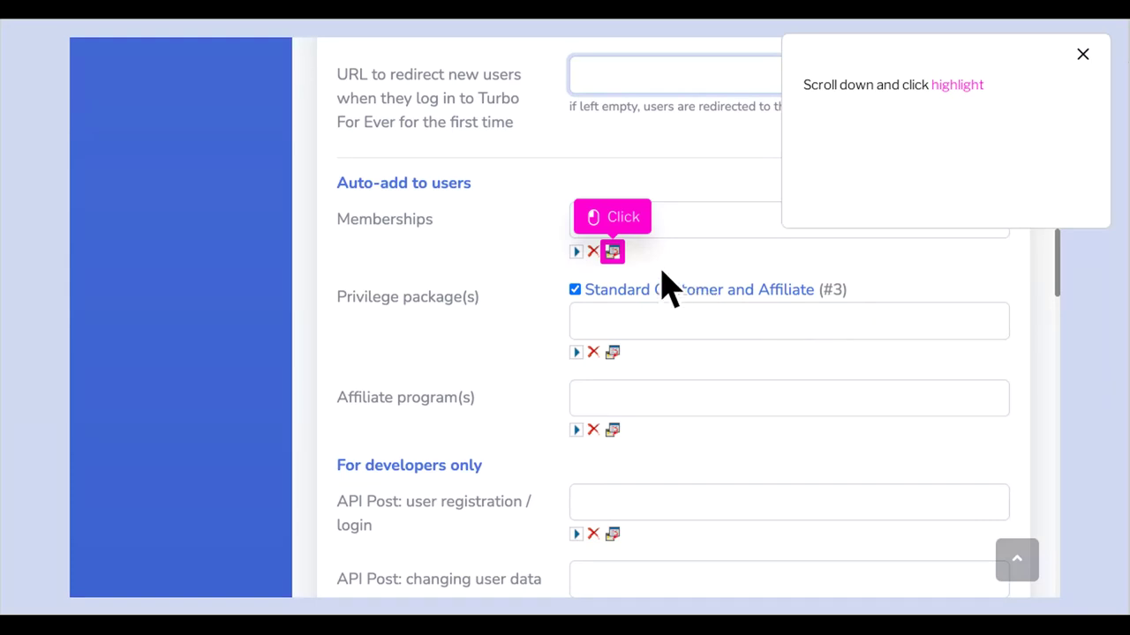
left_click(613, 253)
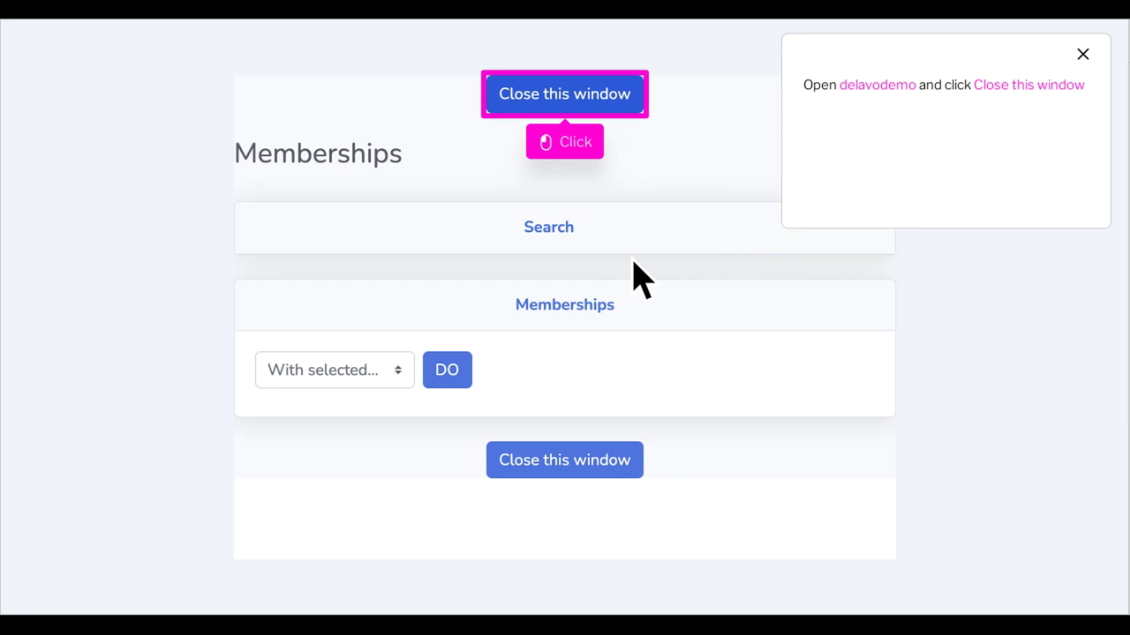
left_click(587, 102)
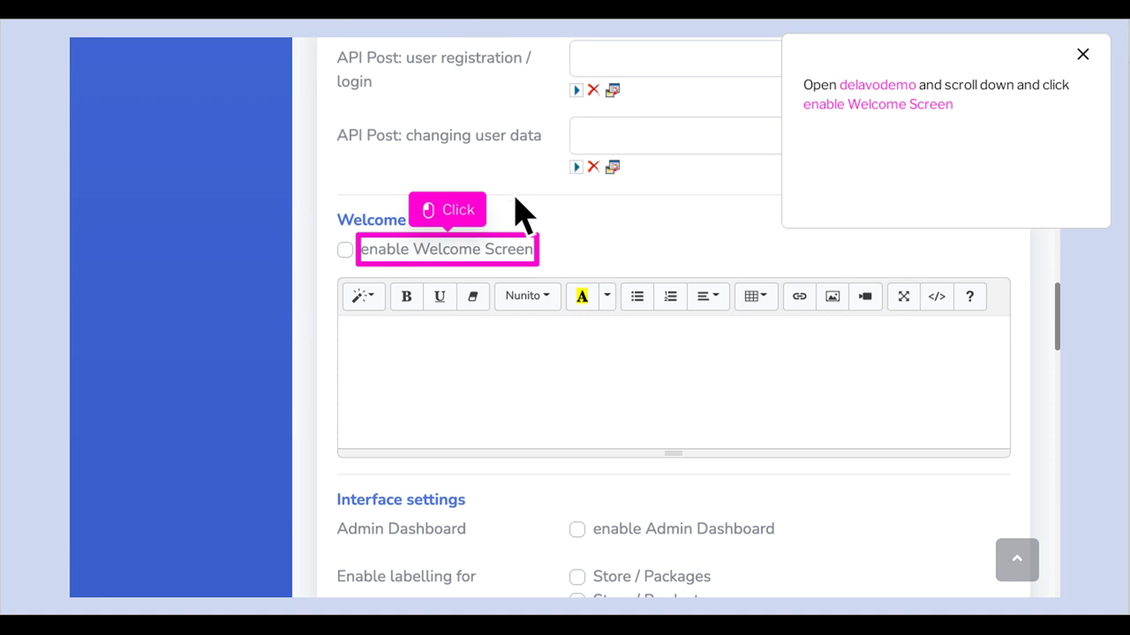
Enable the Welcome Screen, enter the message 'Welcome to Your Business' Best Friend!', and select the line
left_click(474, 270)
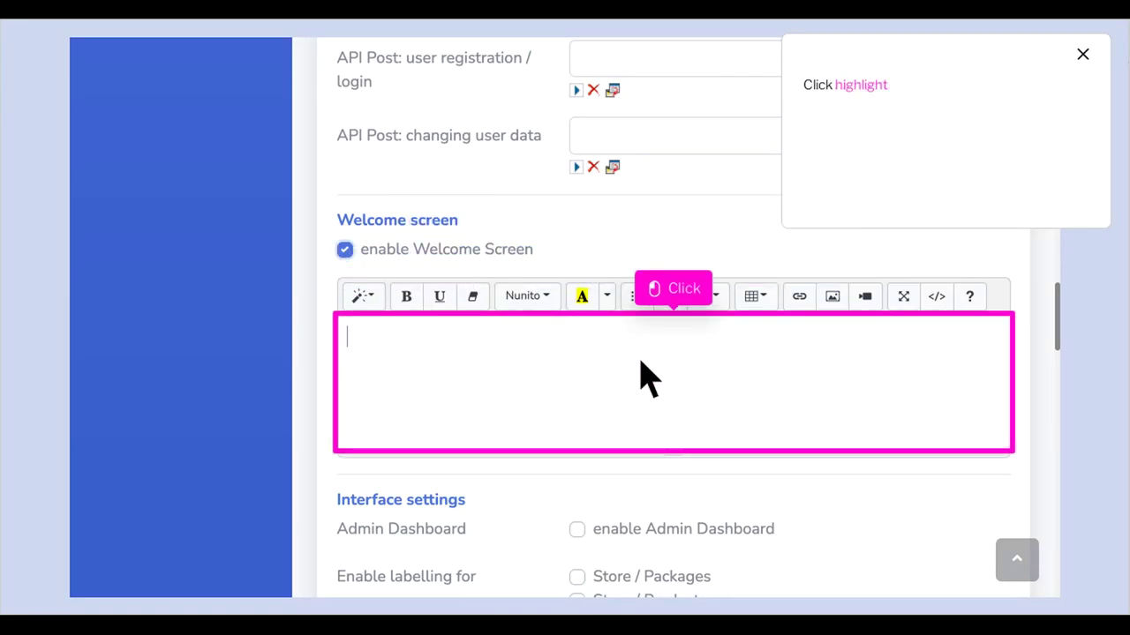
left_click(702, 408)
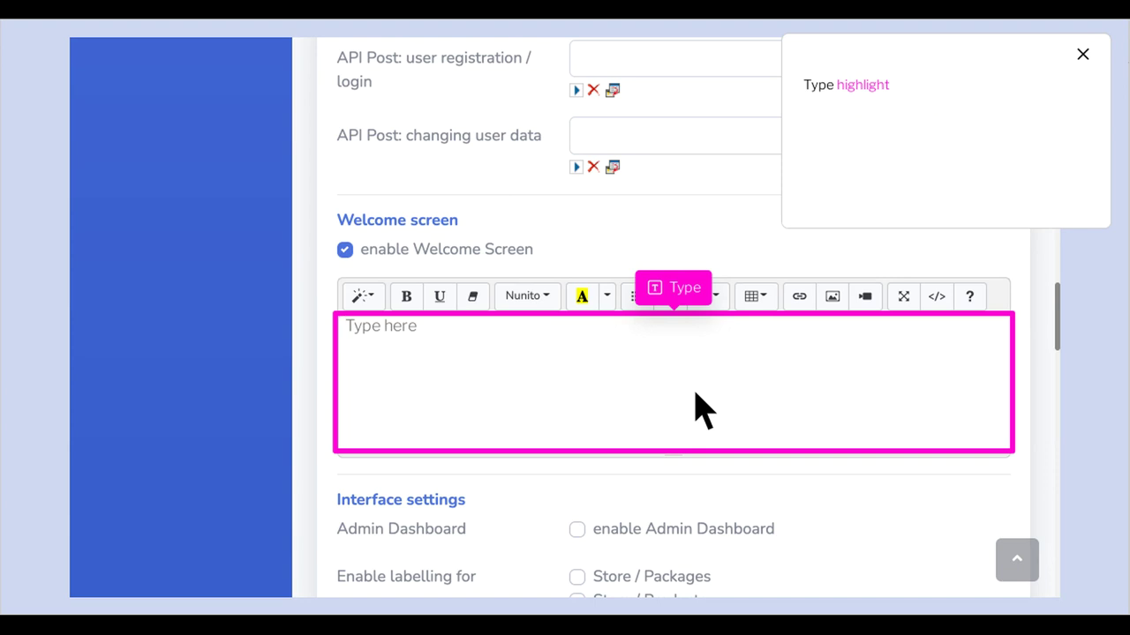
type("somethin")
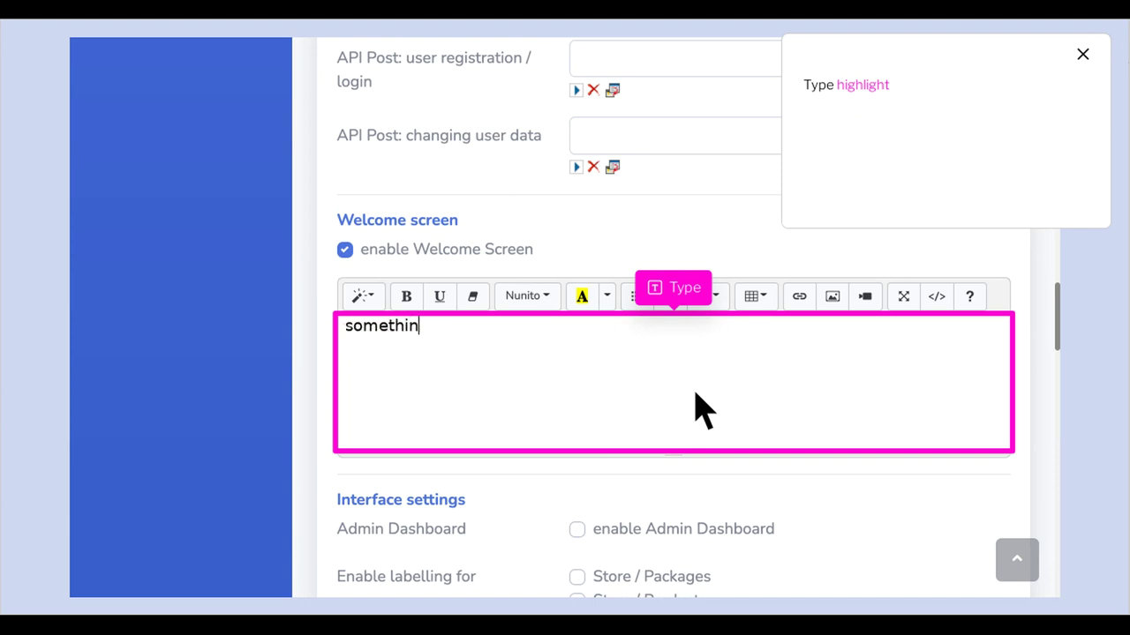
type("g")
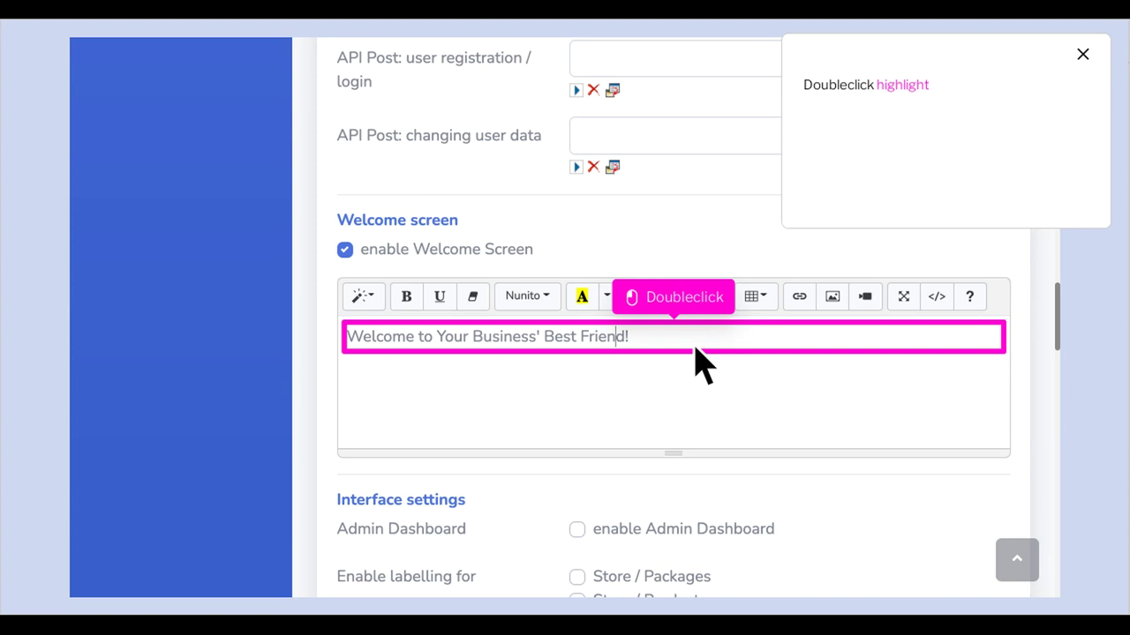
double_click(696, 351)
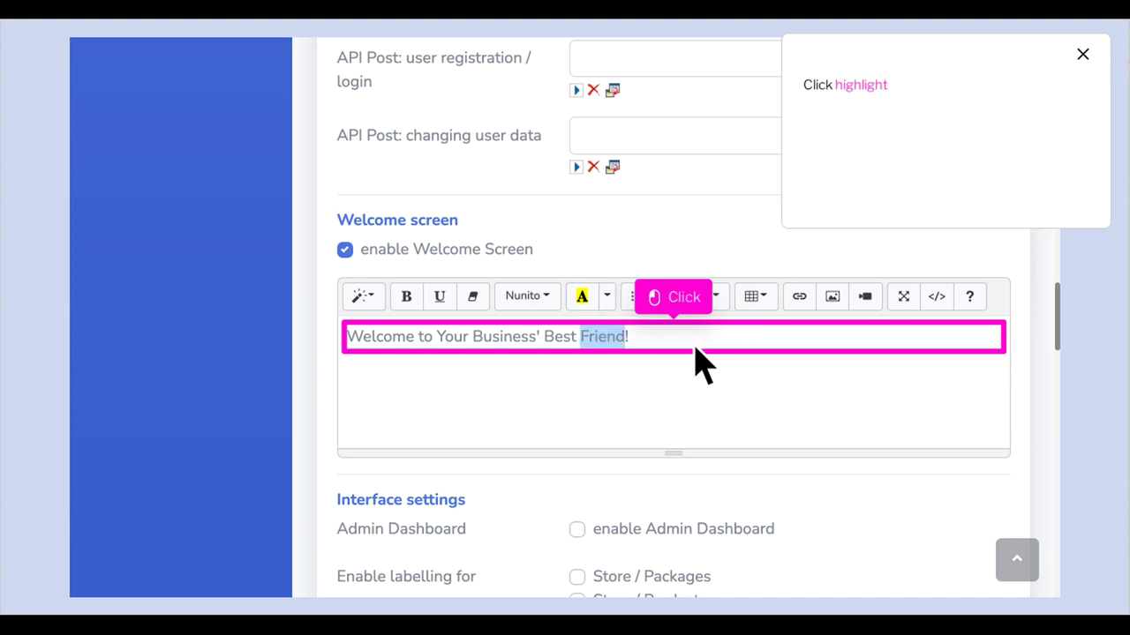
left_click(696, 349)
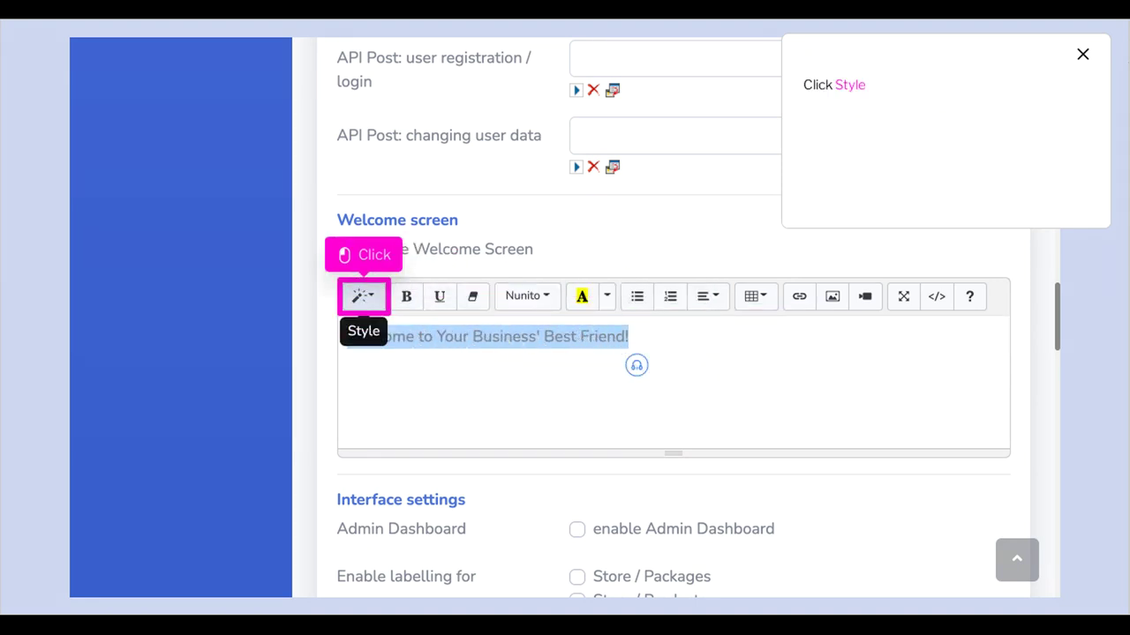
Apply Header 2 style, bold and centre alignment to 'Welcome to Your Business' Best Friend!'
left_click(385, 309)
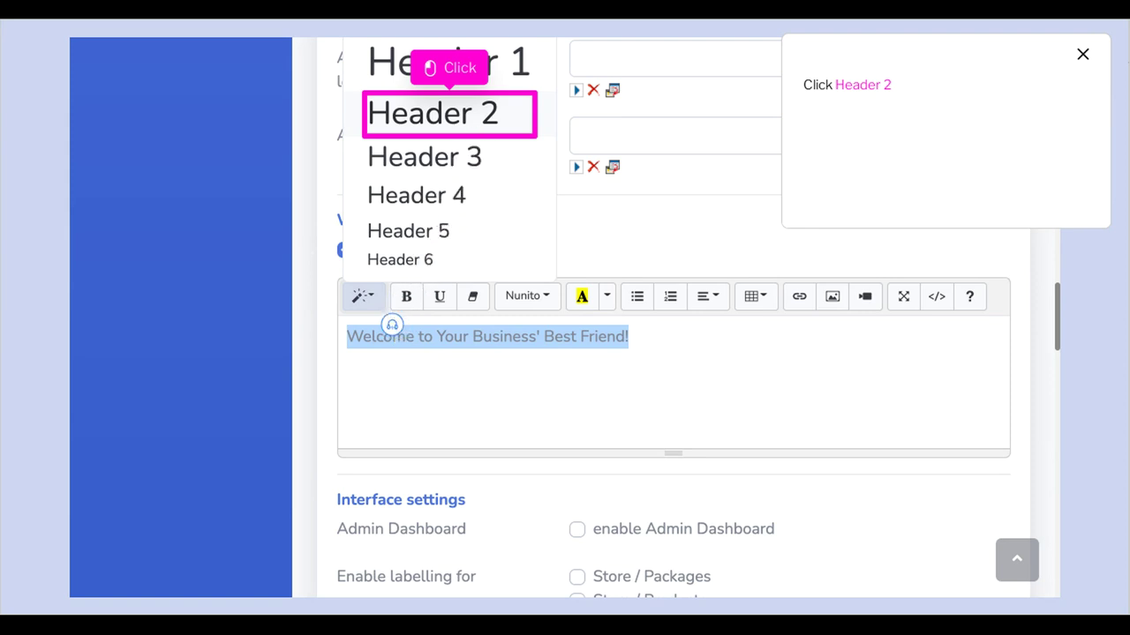
left_click(472, 141)
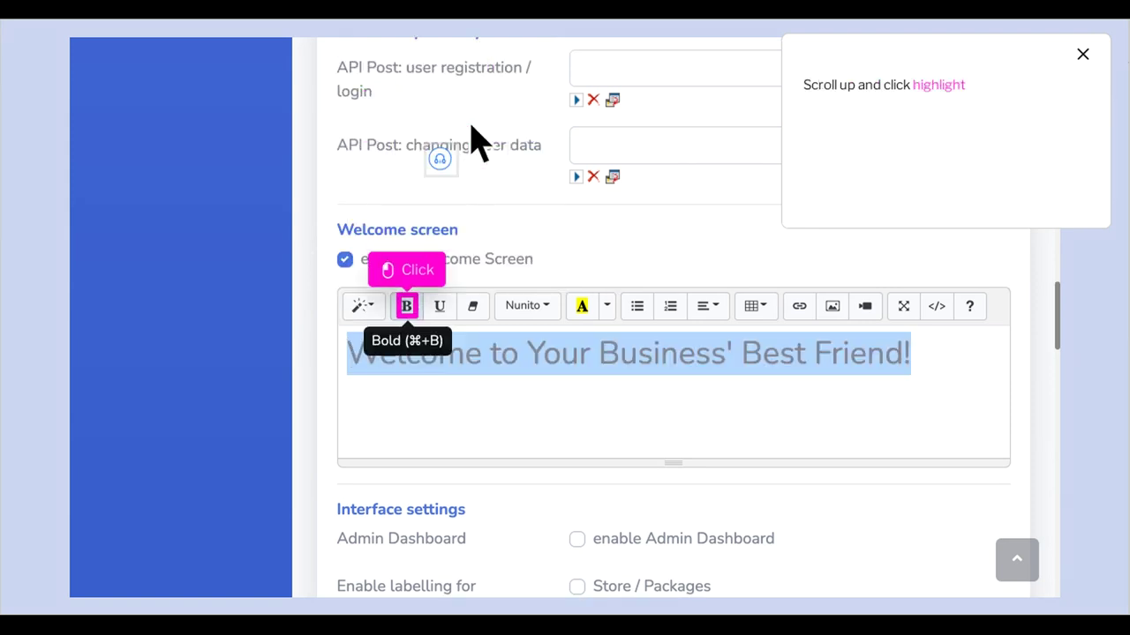
left_click(406, 305)
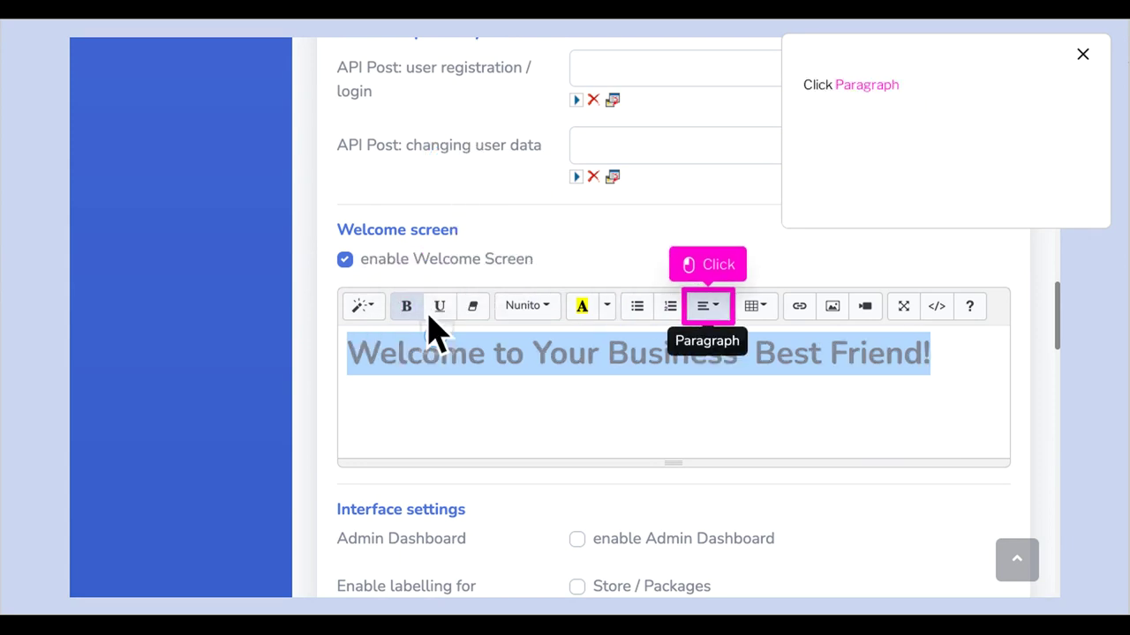
left_click(730, 328)
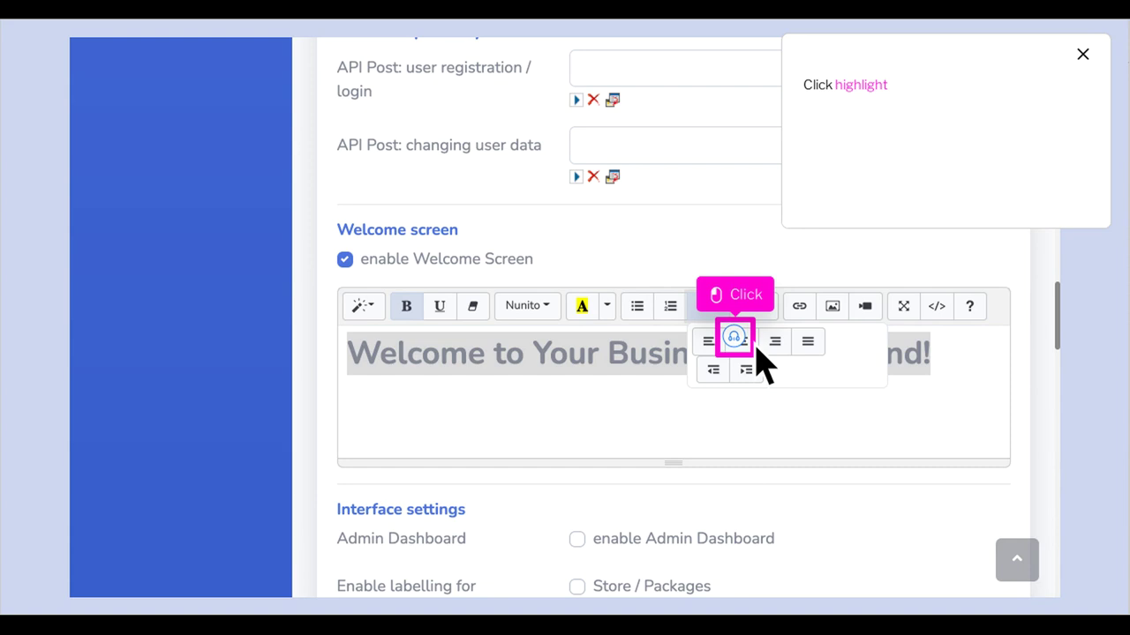
left_click(735, 338)
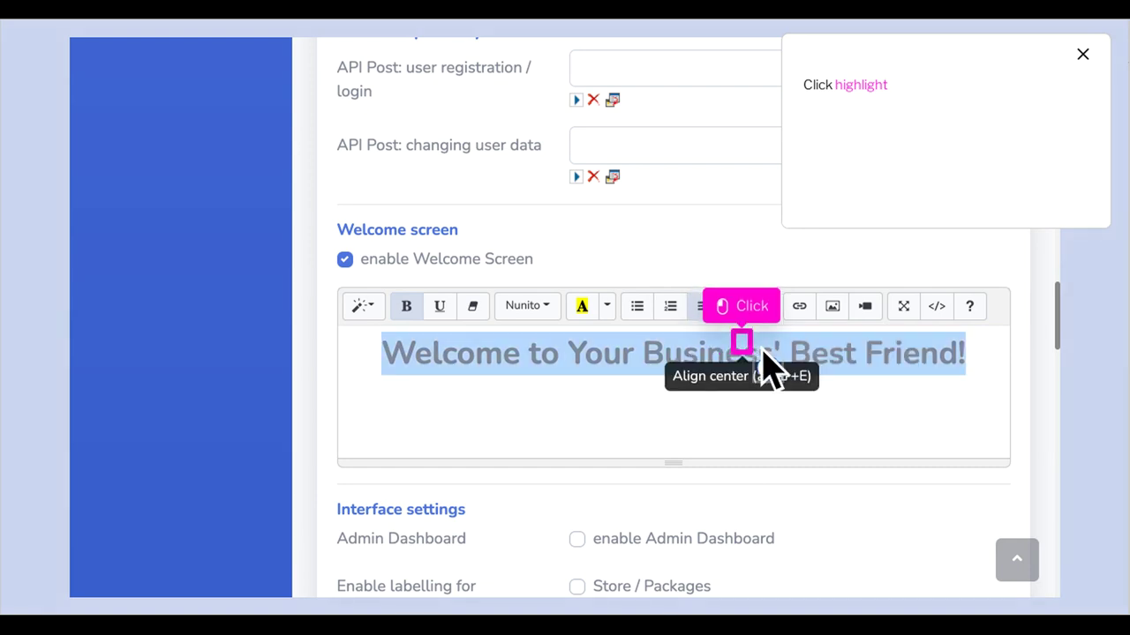
left_click(766, 366)
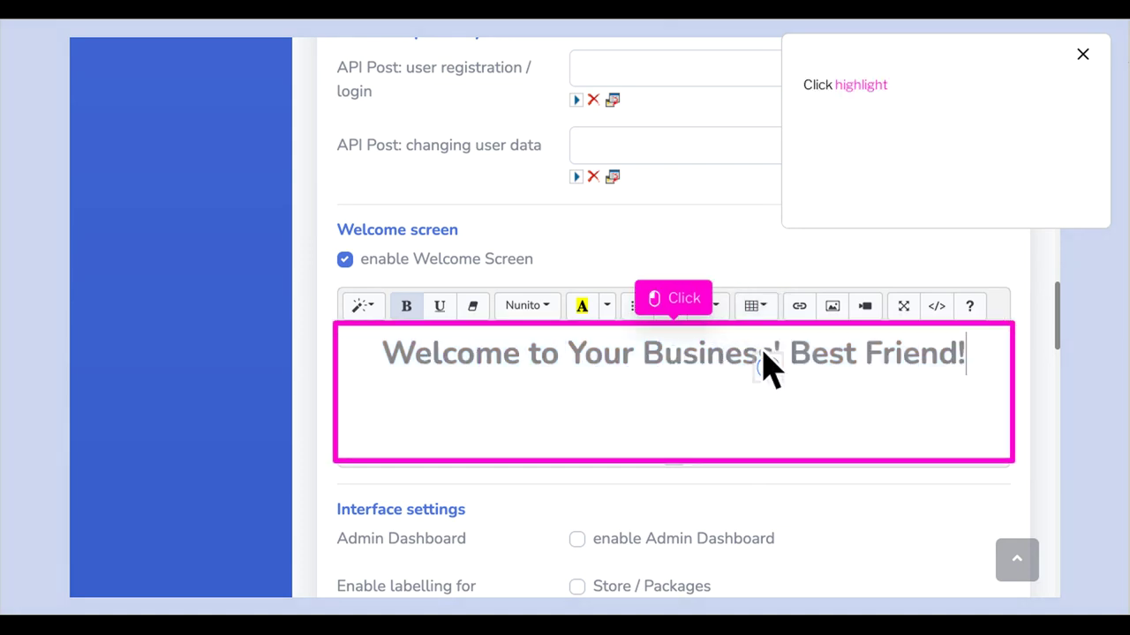